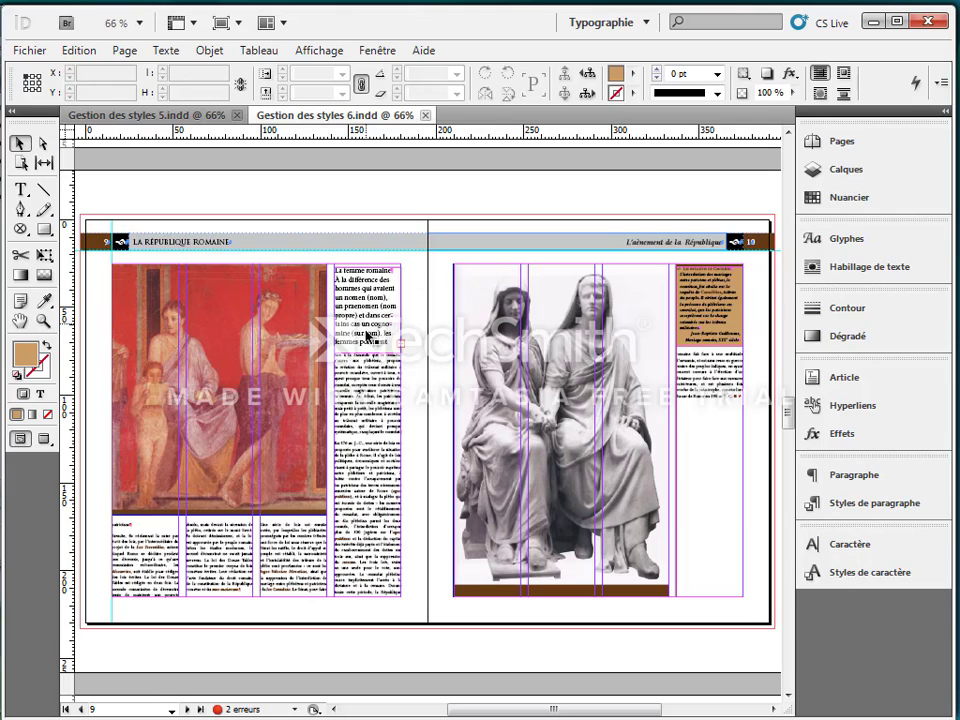
# Review the paragraph styles contained in the Légendes group
pyautogui.click(857, 508)
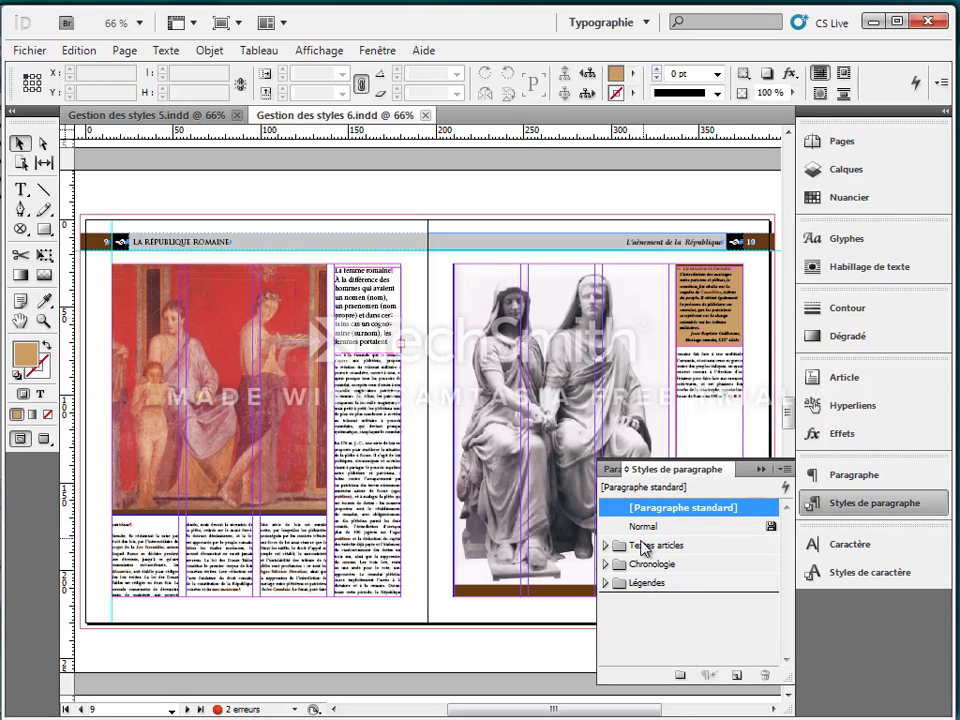
pyautogui.click(606, 583)
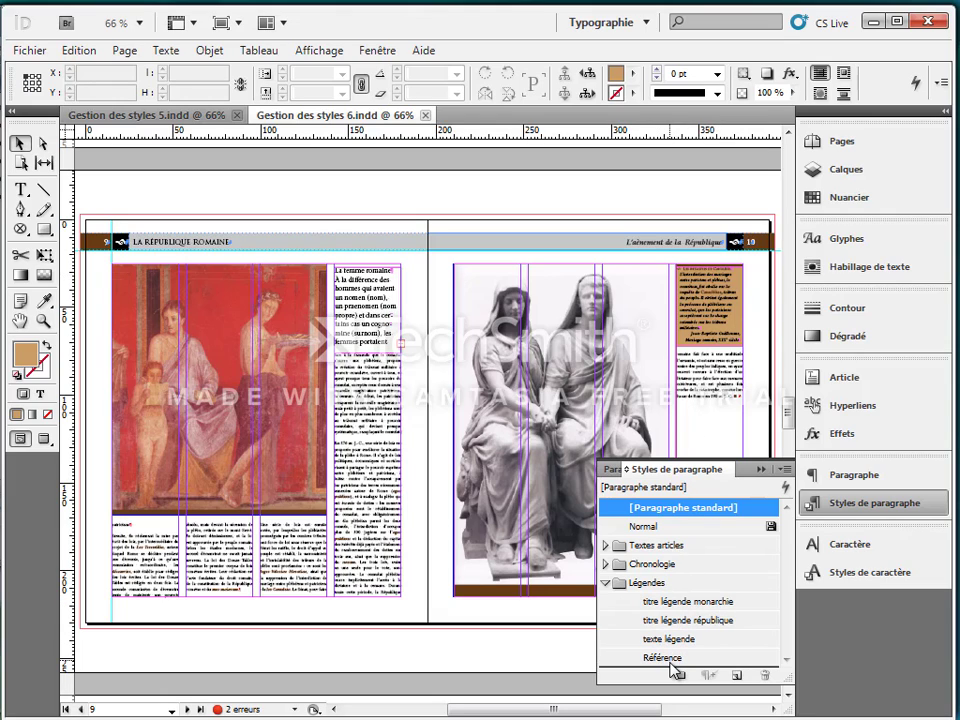
pyautogui.click(605, 582)
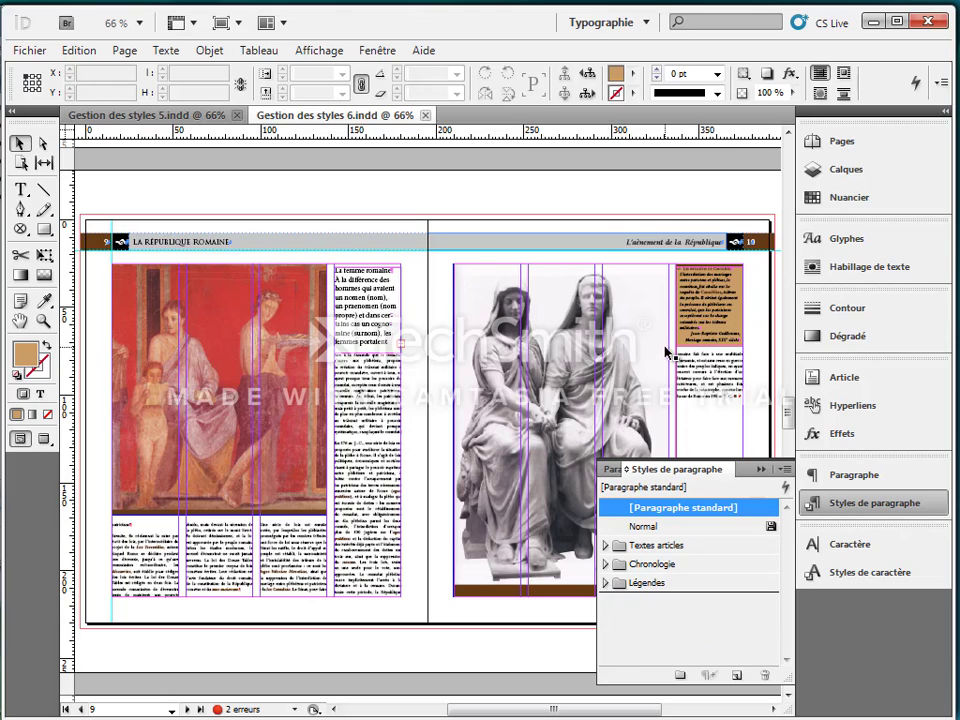
# Apply the légende république object style from the Légendes group to the "La femme romaine" caption frame on page 9
pyautogui.click(378, 313)
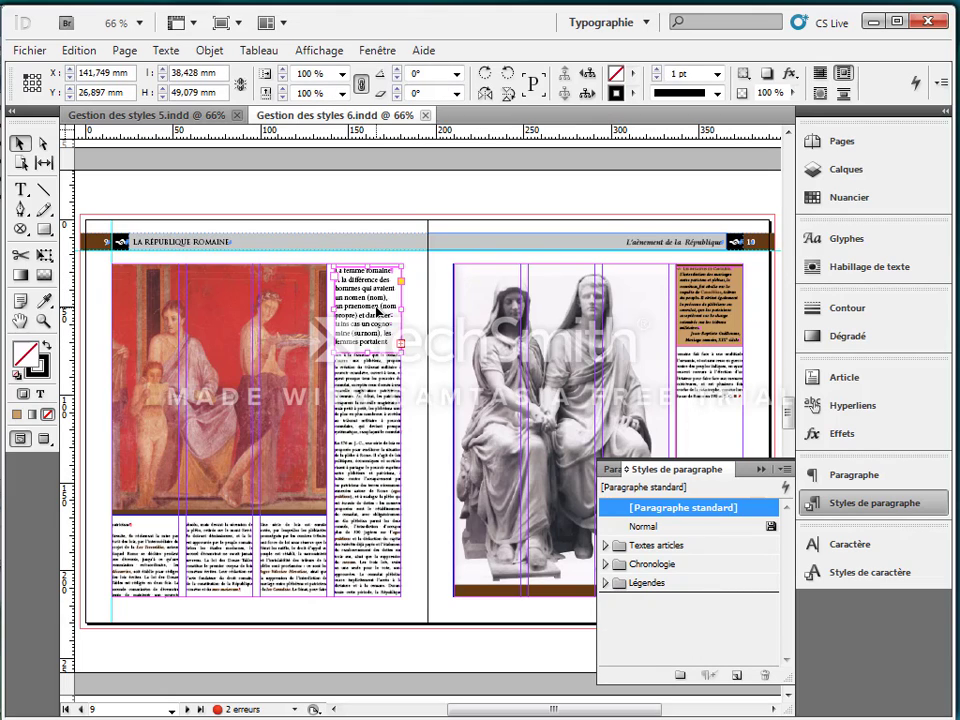
pyautogui.click(356, 50)
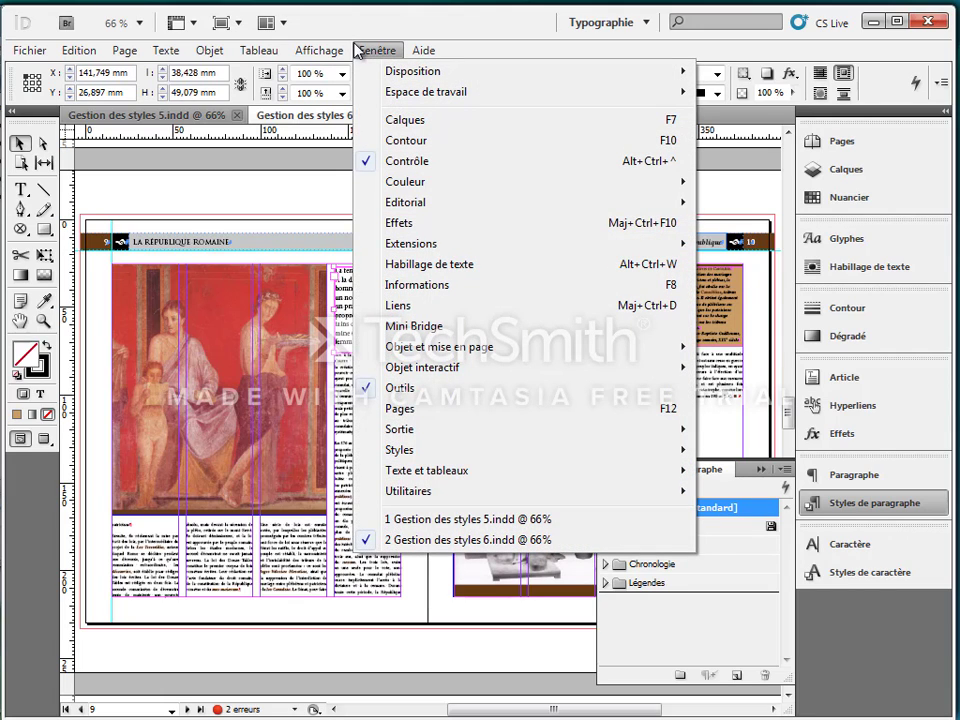
pyautogui.moveTo(435, 455)
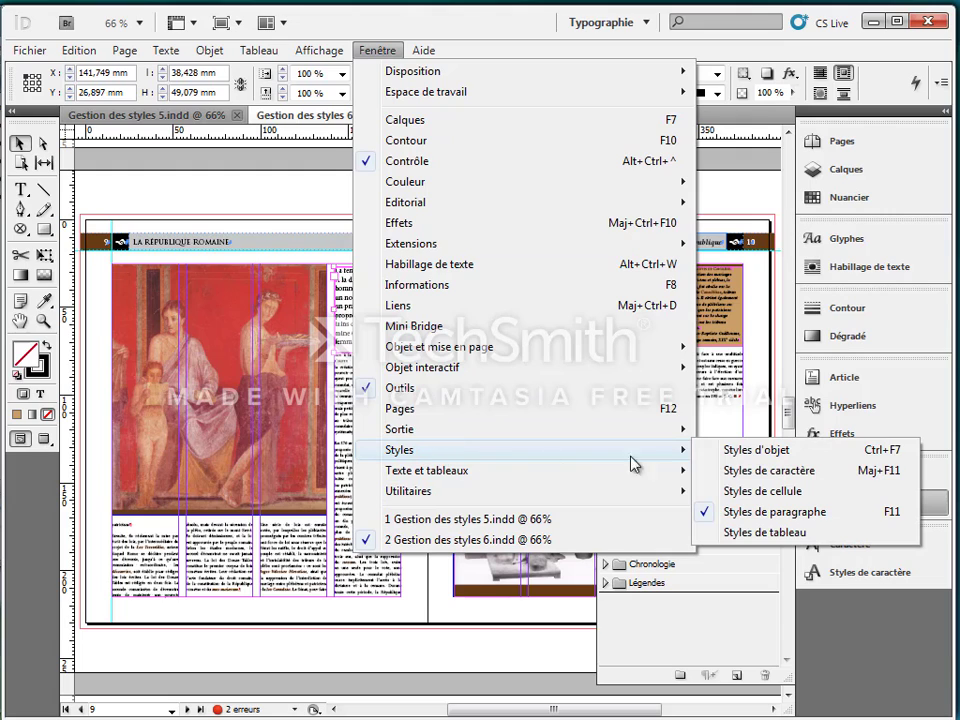
pyautogui.click(735, 449)
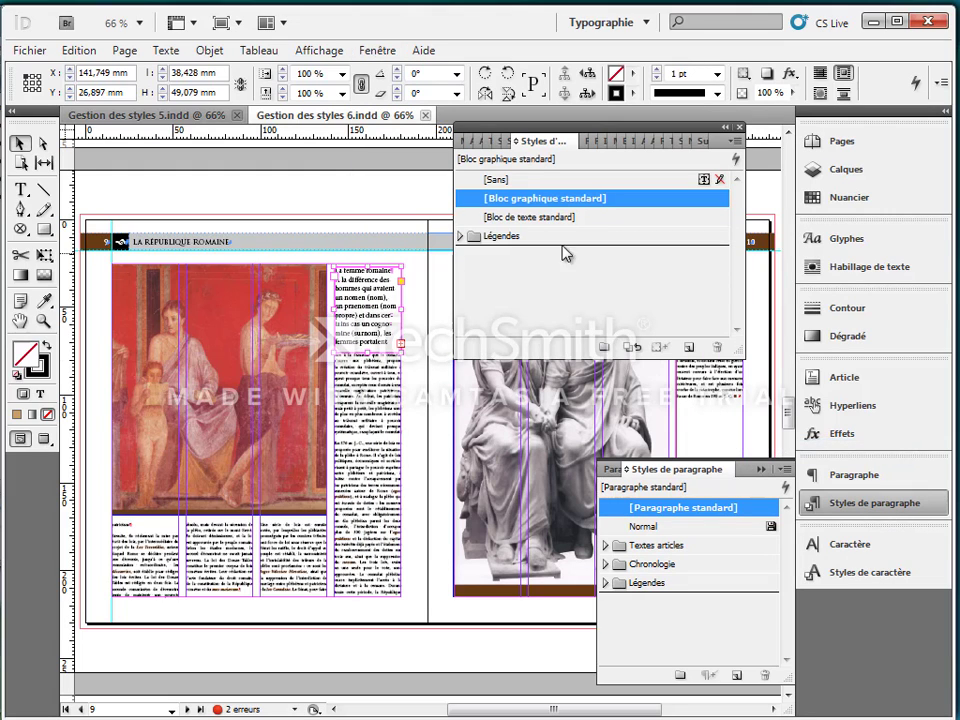
pyautogui.click(462, 237)
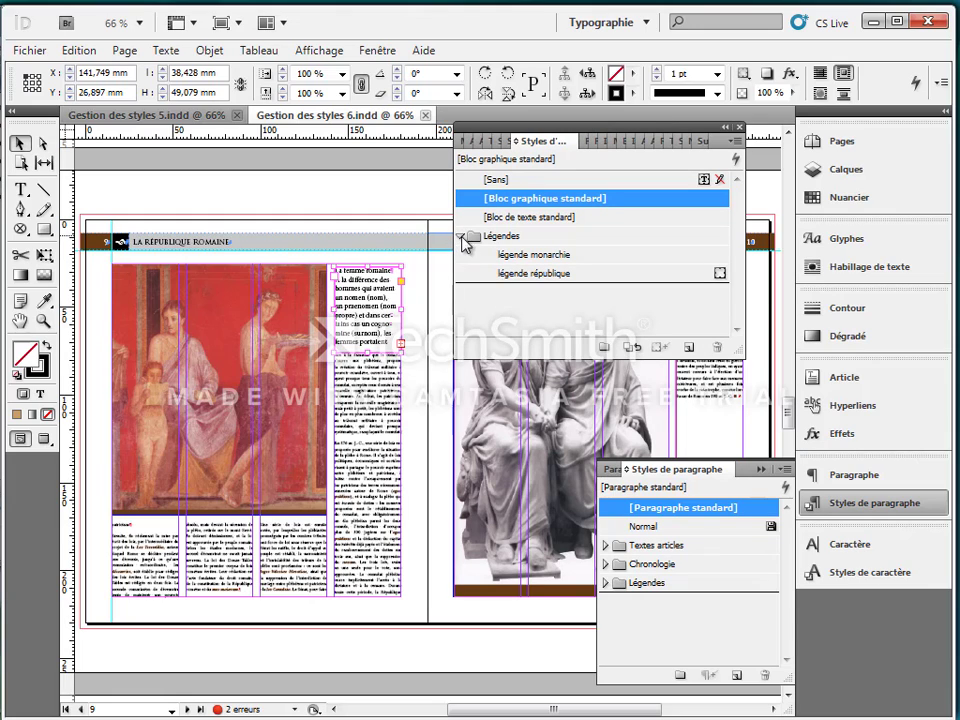
pyautogui.click(544, 276)
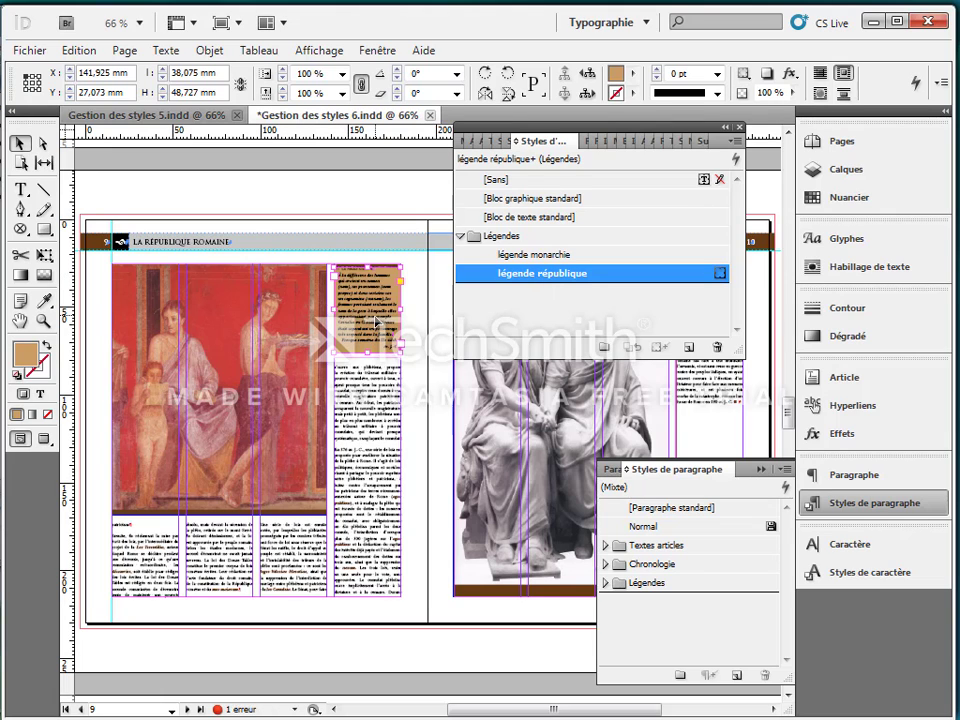
# Nudge the "La femme romaine" caption frame to about X 141,75 mm, Y 26,6 mm, just below the brown bar
pyautogui.hotkey('ctrl', '=')
pyautogui.hotkey('ctrl', '=')
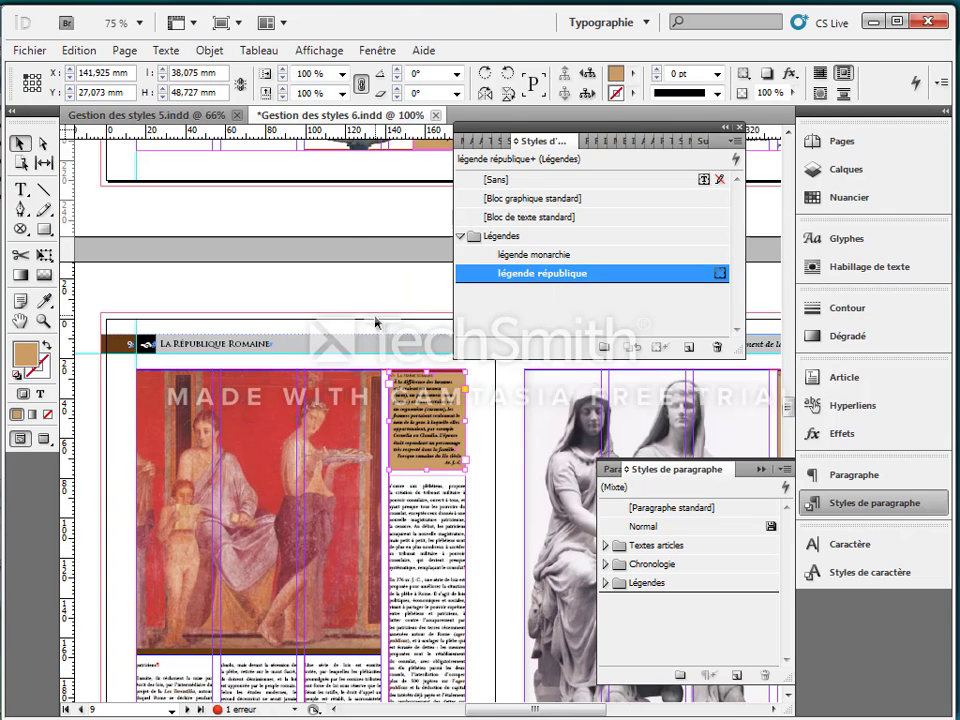
pyautogui.hotkey('ctrl', '=')
pyautogui.hotkey('ctrl', '=')
pyautogui.hotkey('ctrl', '=')
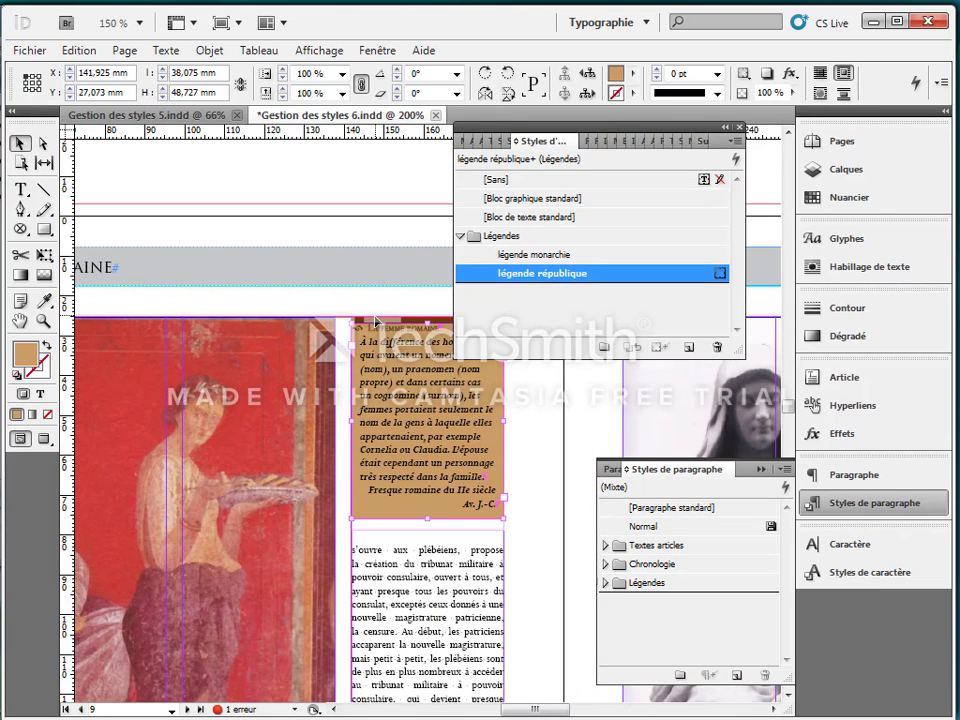
pyautogui.moveTo(697, 127); pyautogui.dragTo(769, 77)
pyautogui.moveTo(469, 342)
pyautogui.mouseDown()
pyautogui.moveTo(475, 334)
pyautogui.moveTo(468, 346)
pyautogui.moveTo(455, 333)
pyautogui.mouseUp()
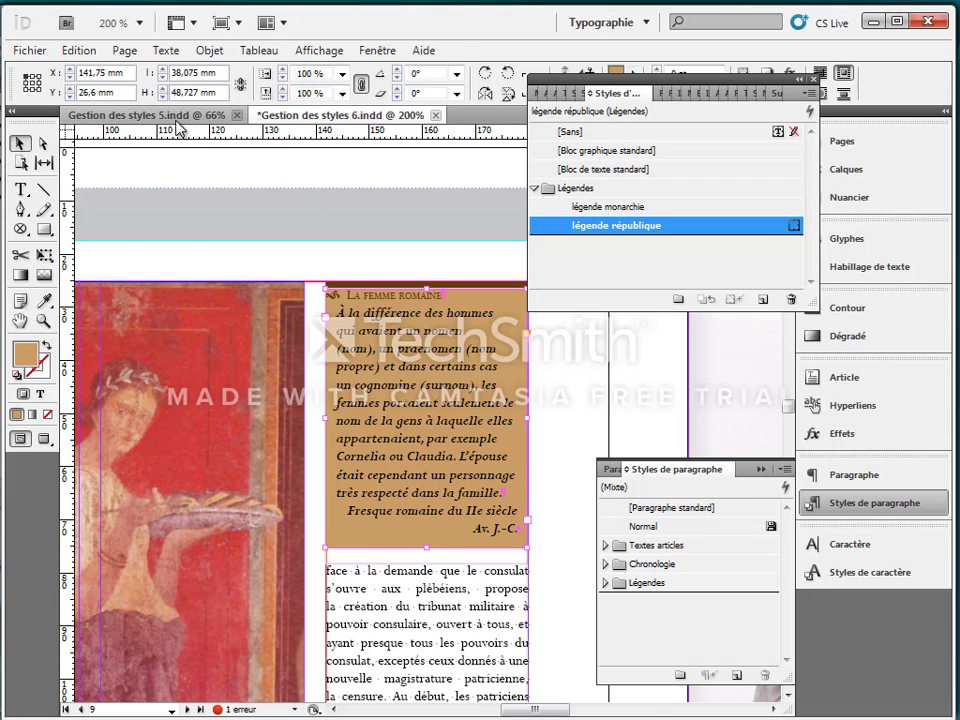
# Switch to Gestion des styles 5.indd and select the formatted pink caption frame beside the painting on page 2
pyautogui.click(140, 115)
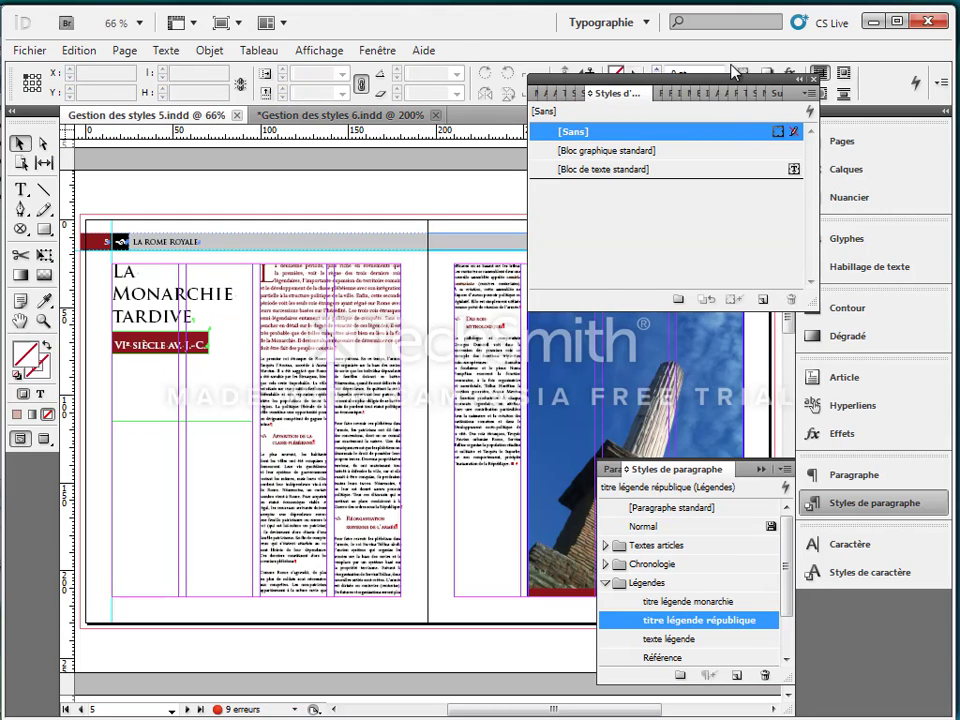
pyautogui.moveTo(740, 88); pyautogui.dragTo(369, 78)
pyautogui.scroll(3, 579, 280)
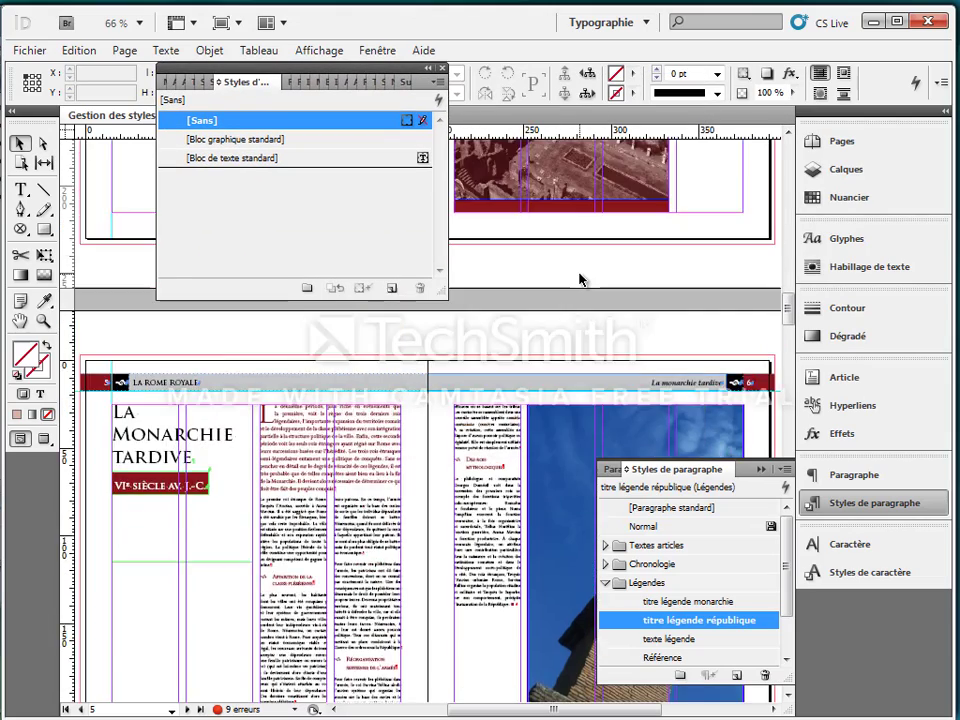
pyautogui.scroll(15, 579, 280)
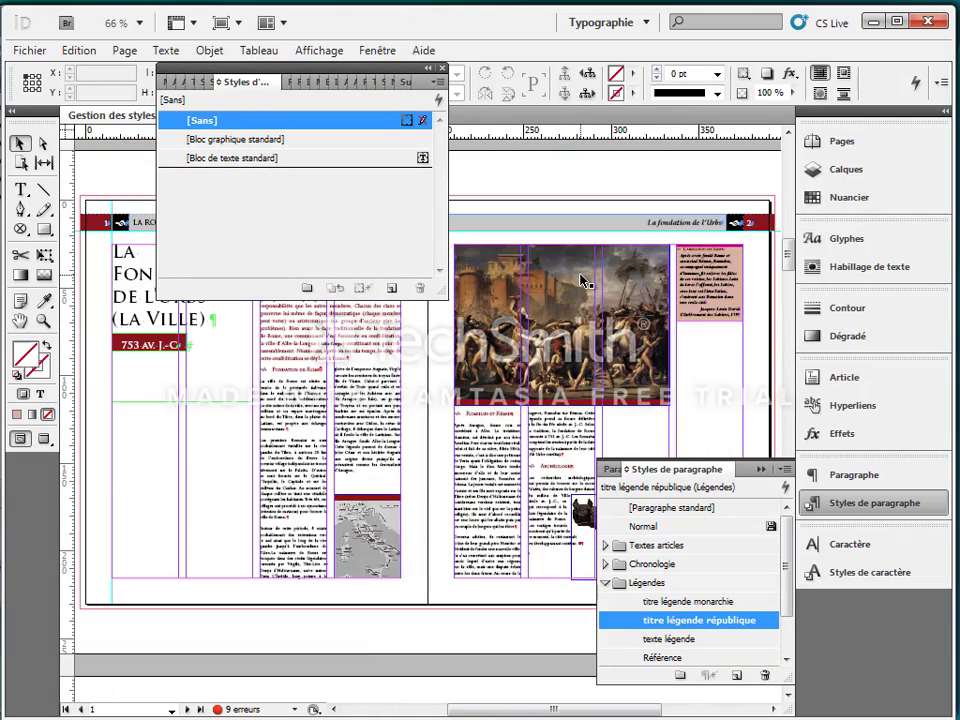
pyautogui.click(717, 283)
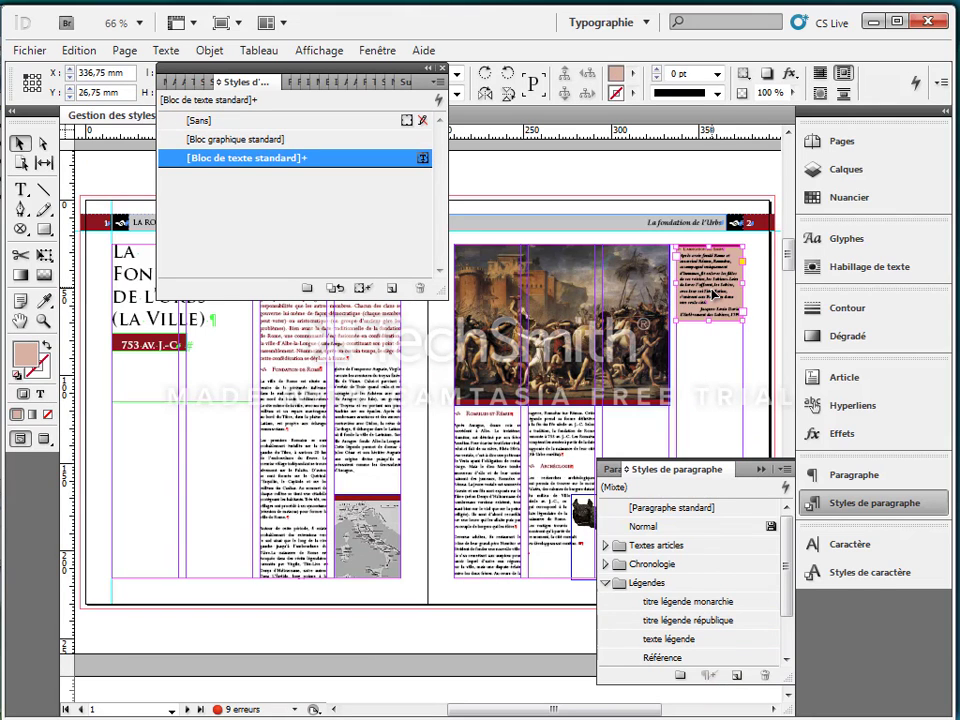
pyautogui.hotkey('ctrl', '=')
pyautogui.hotkey('ctrl', '=')
pyautogui.hotkey('ctrl', '=')
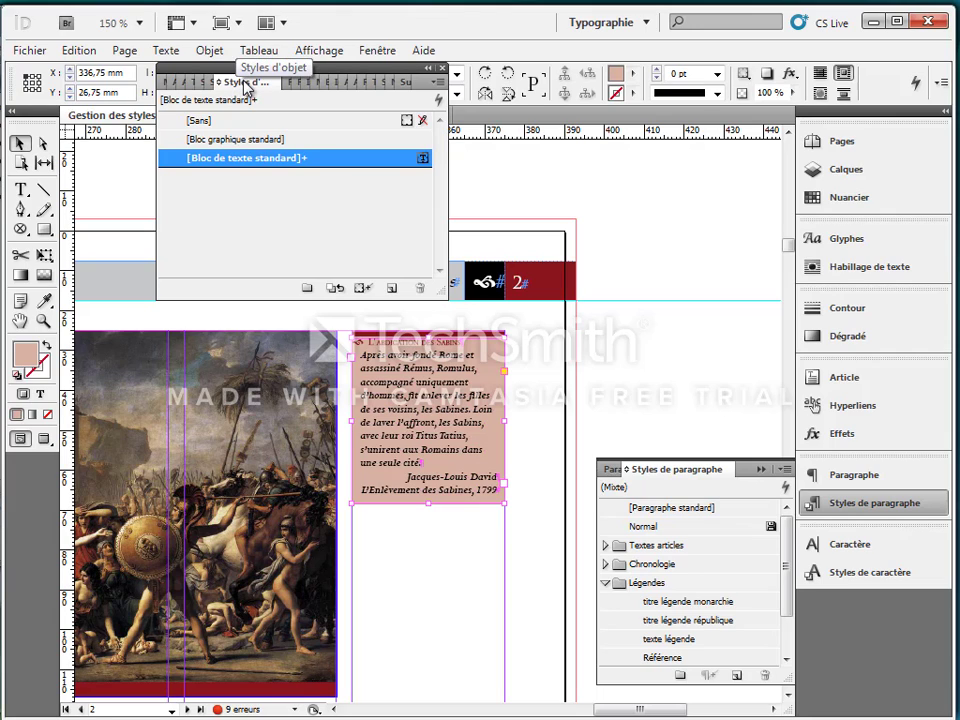
# Create an object style group named Légendes
pyautogui.click(307, 289)
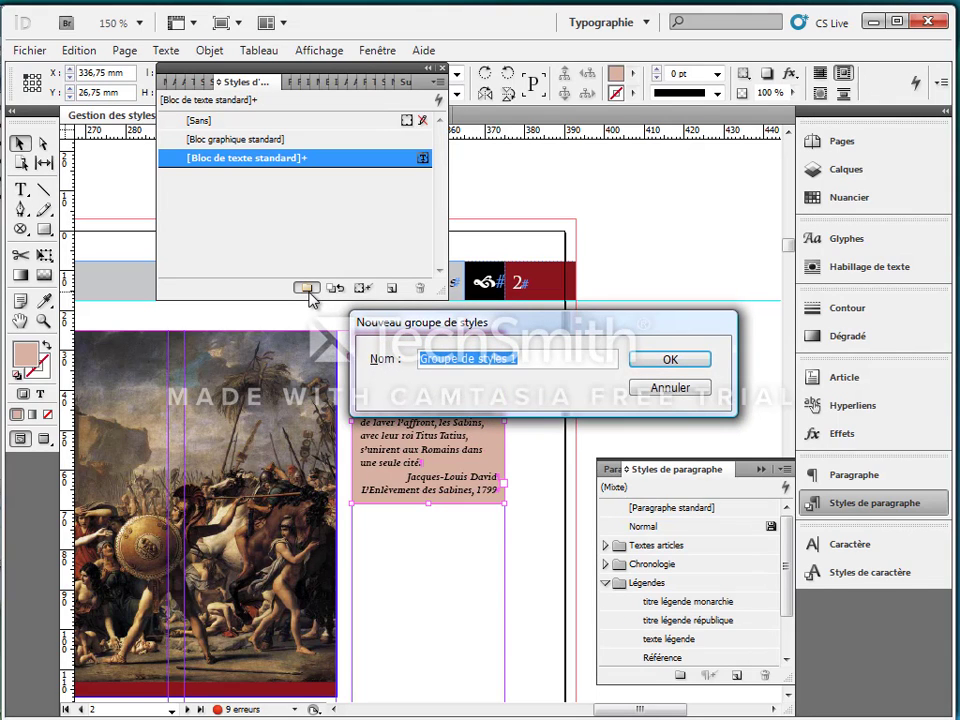
pyautogui.write('Légendes')
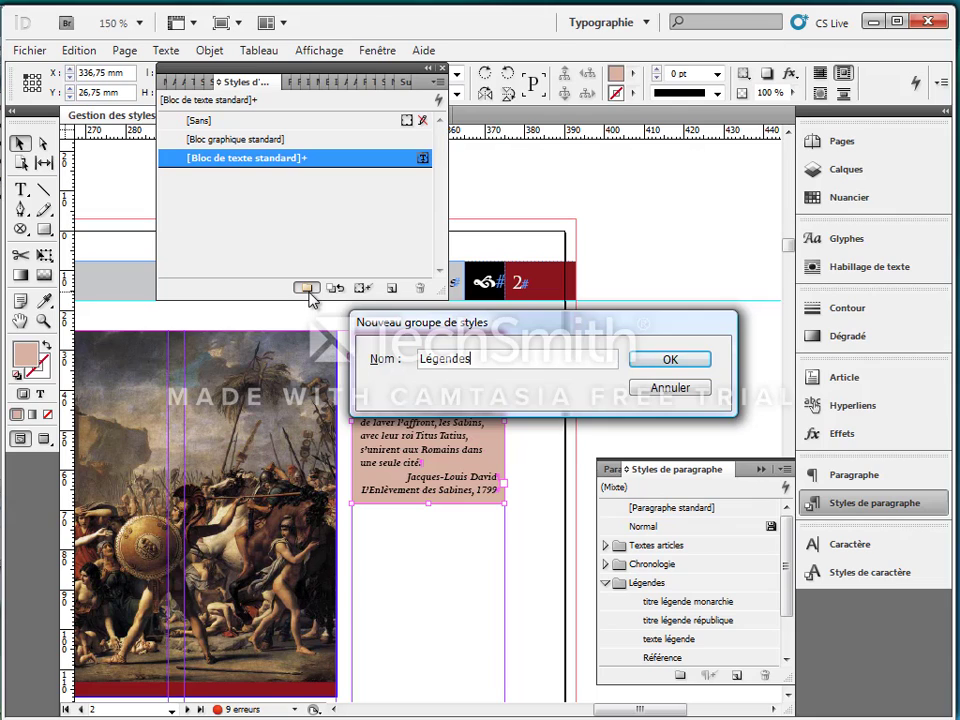
pyautogui.press('Return')
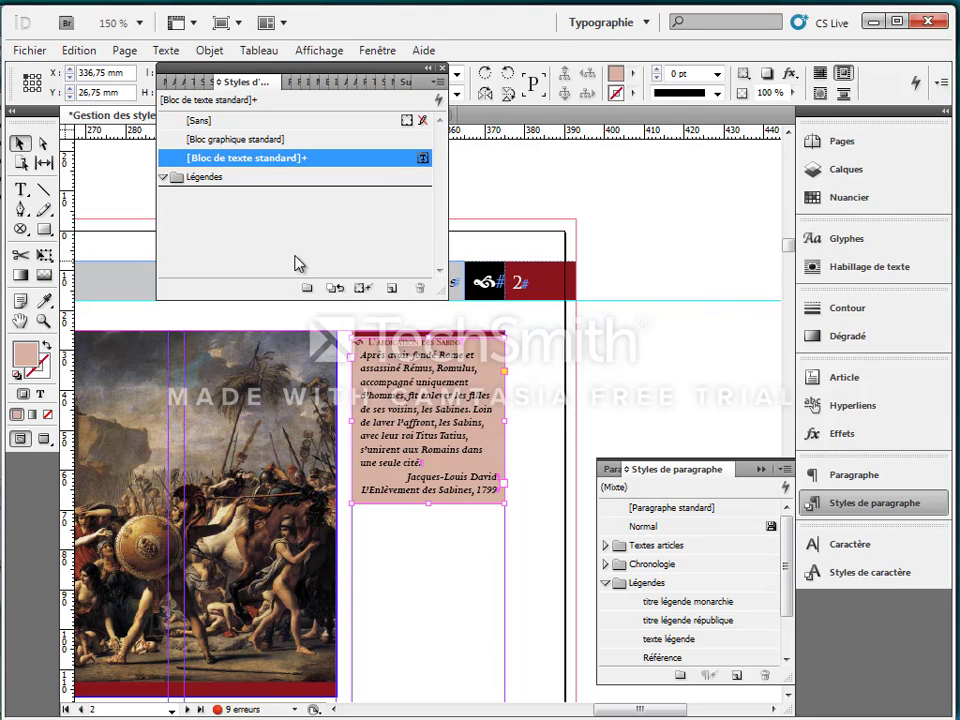
# Start a new object style inside the Légendes group and name it "Légende bloc monarchie"
pyautogui.click(198, 178)
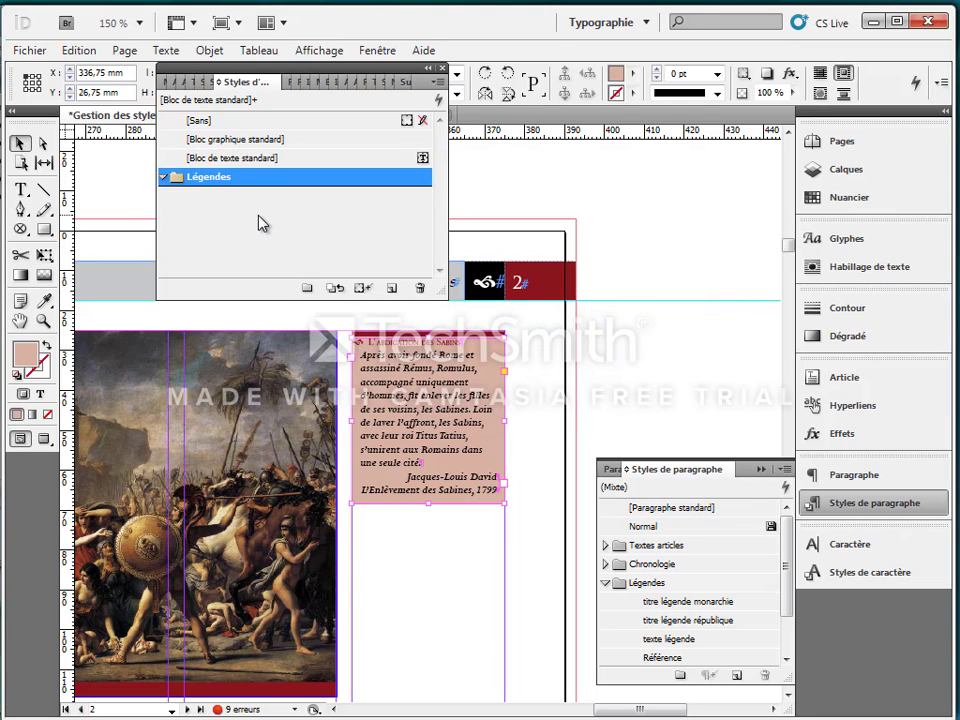
pyautogui.click(438, 85)
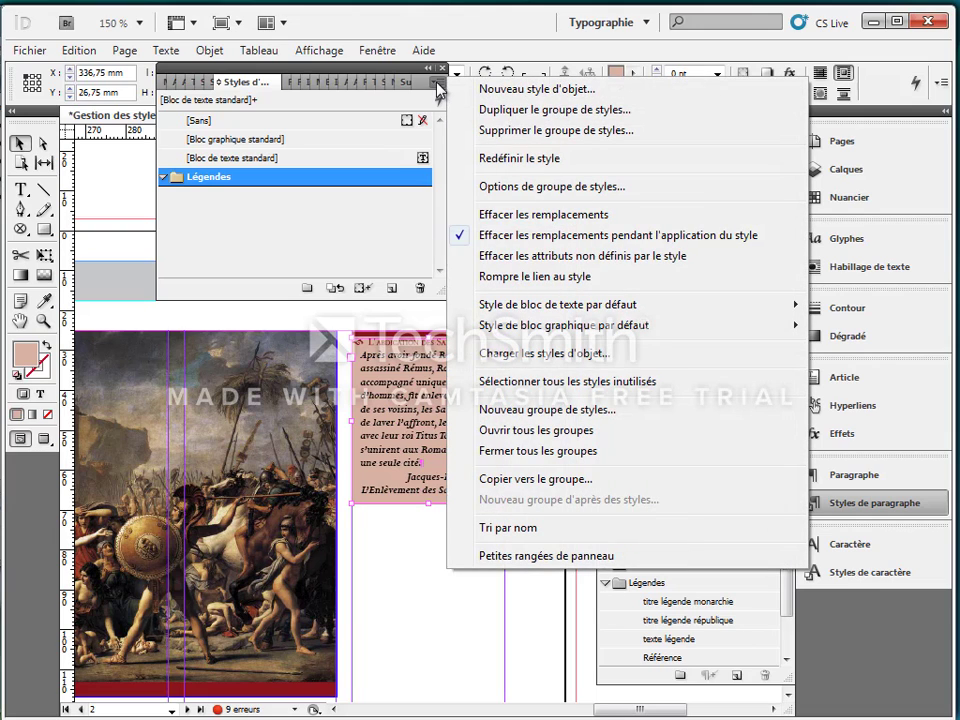
pyautogui.click(518, 91)
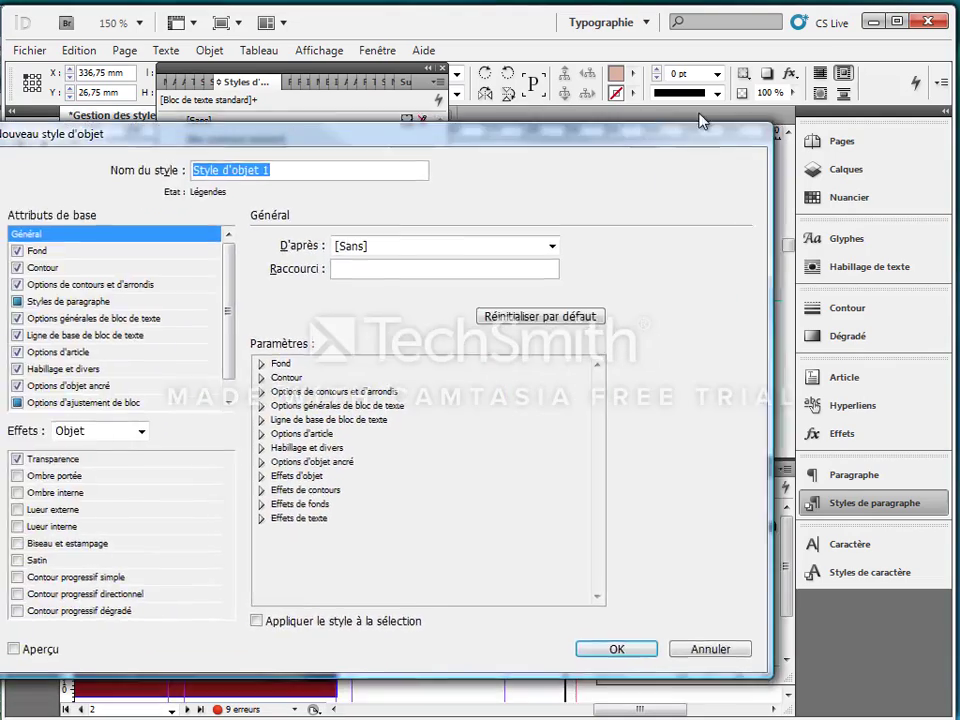
pyautogui.moveTo(700, 121); pyautogui.dragTo(900, 143)
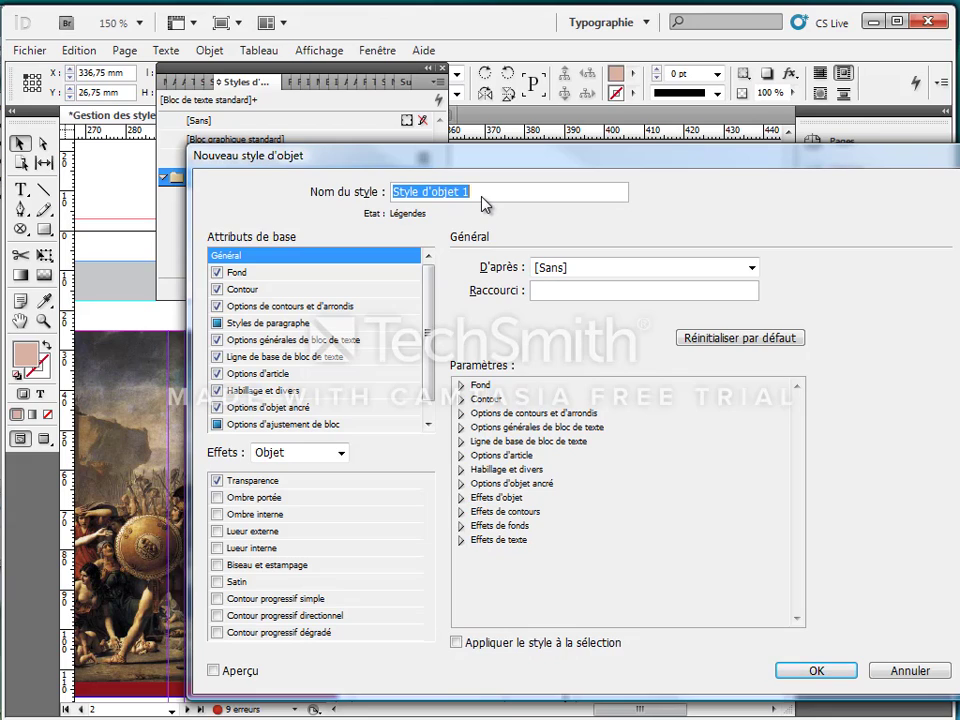
pyautogui.write('Légen')
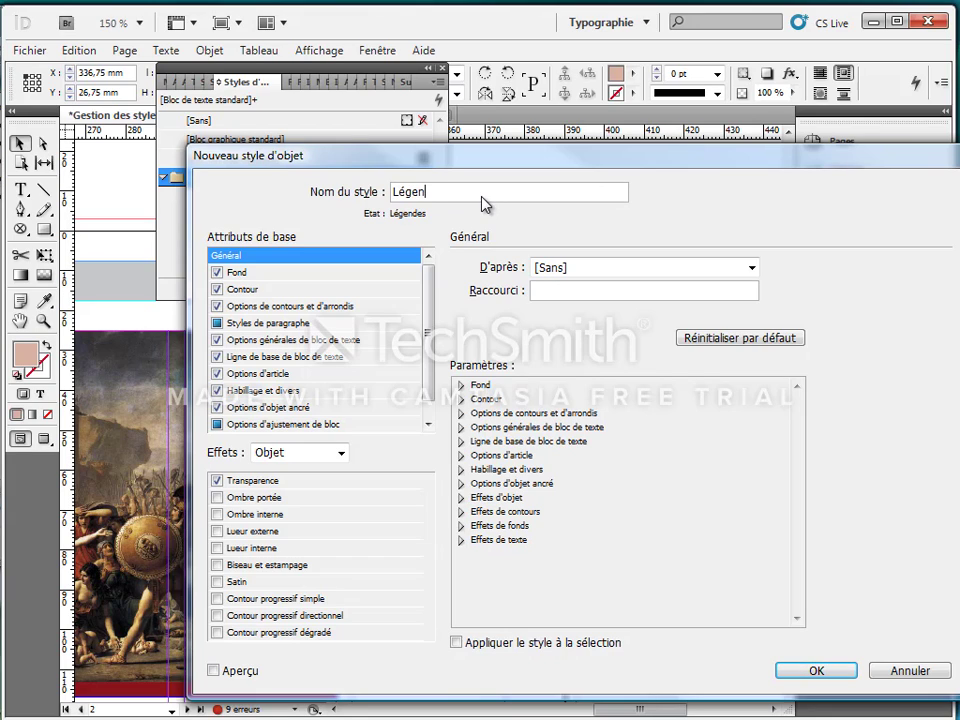
pyautogui.write('de bloc monarchie')
# Include the titre légende monarchie paragraph style in the object style, enable applying the next style, and save it
pyautogui.click(239, 326)
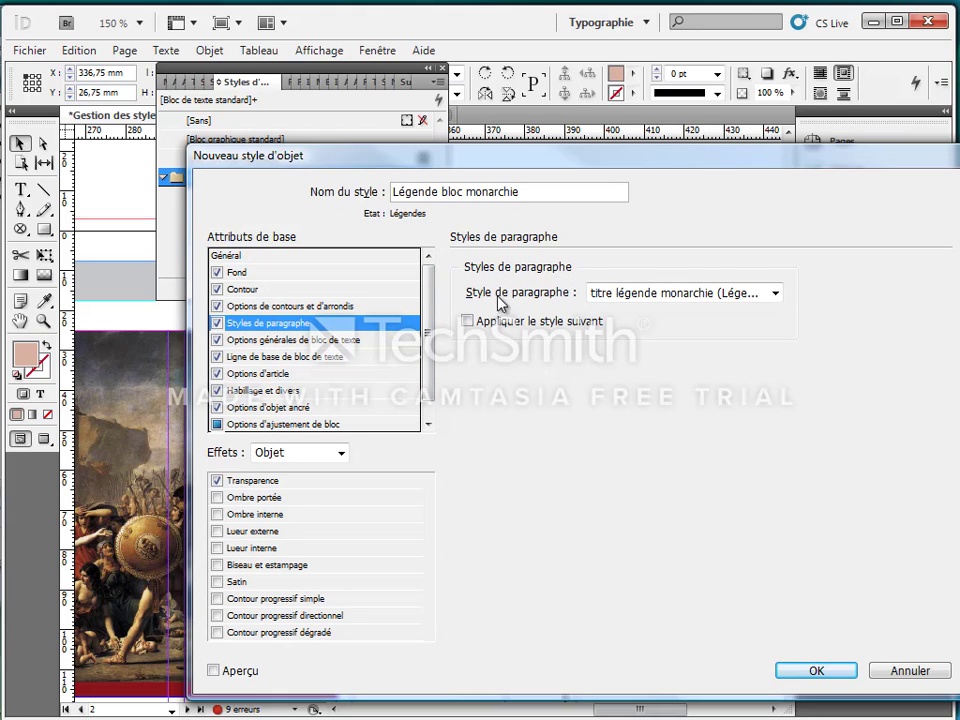
pyautogui.click(655, 294)
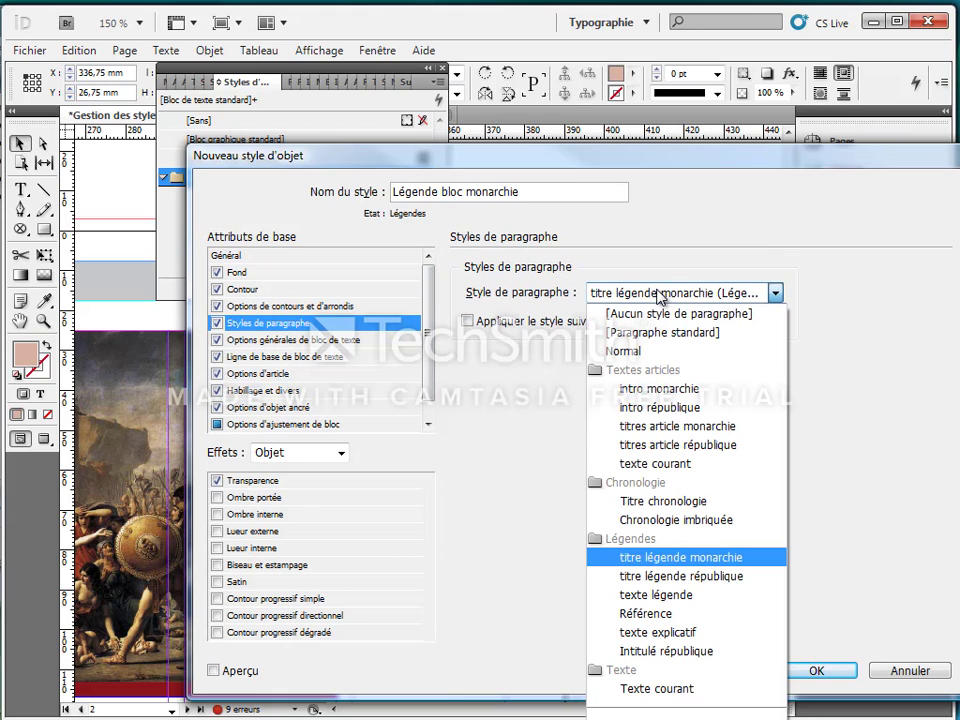
pyautogui.click(655, 566)
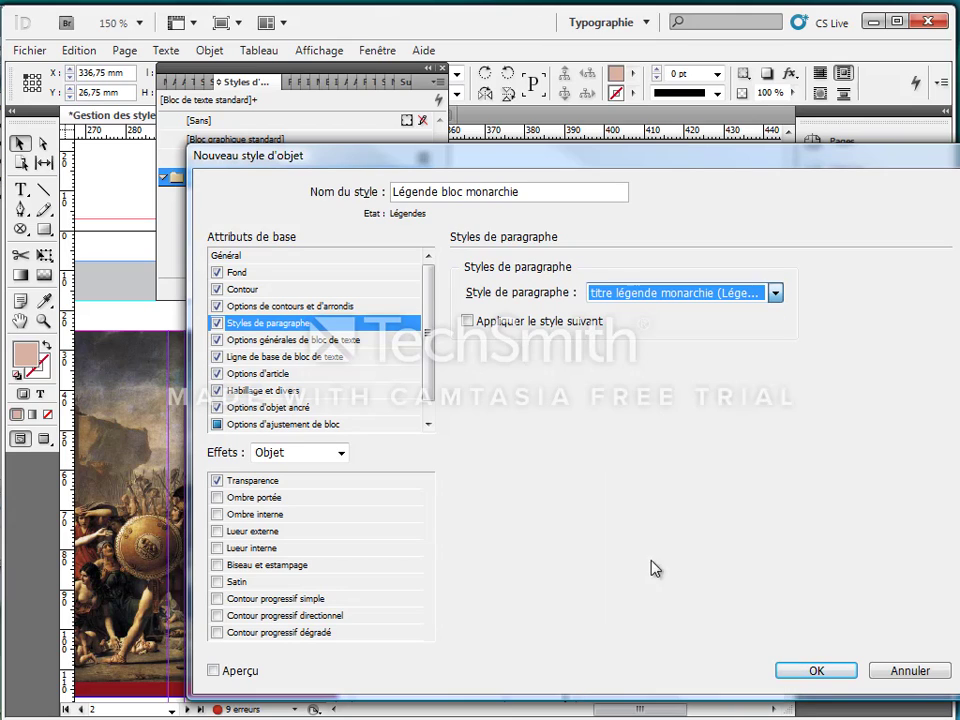
pyautogui.click(467, 321)
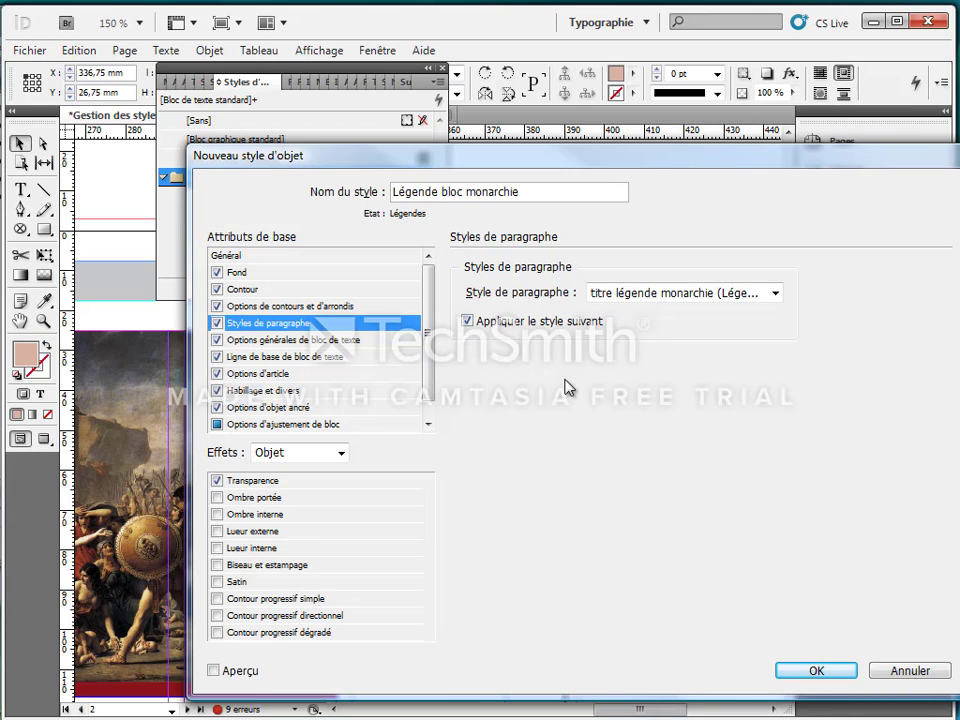
pyautogui.click(816, 670)
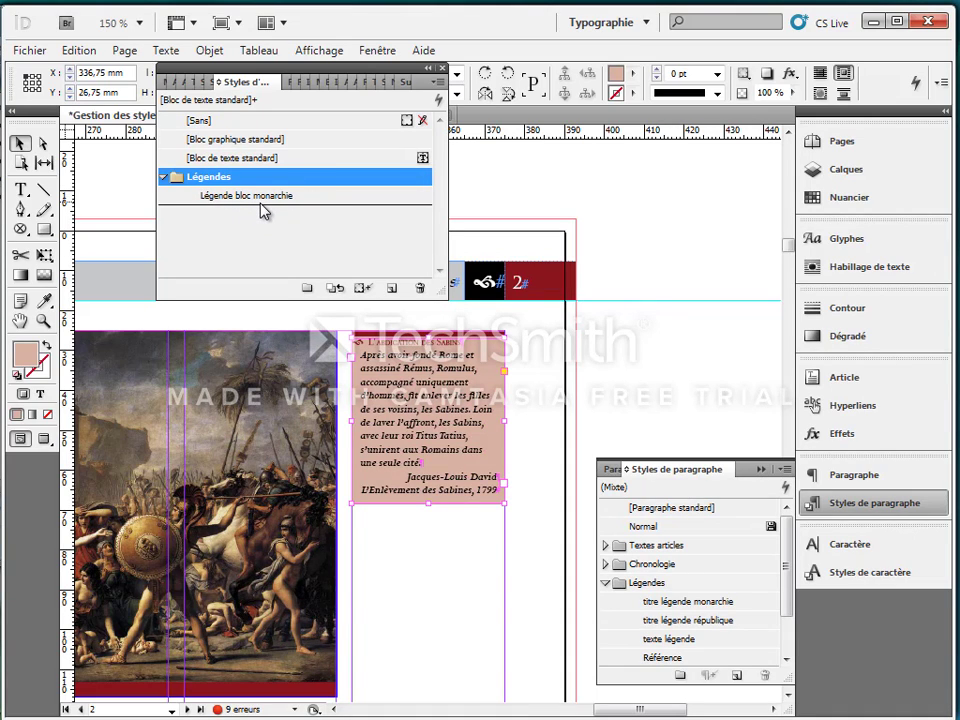
# Apply the Légende bloc monarchie object style to the unformatted caption frame beside the forum photo on page 4
pyautogui.doubleClick(17, 318)
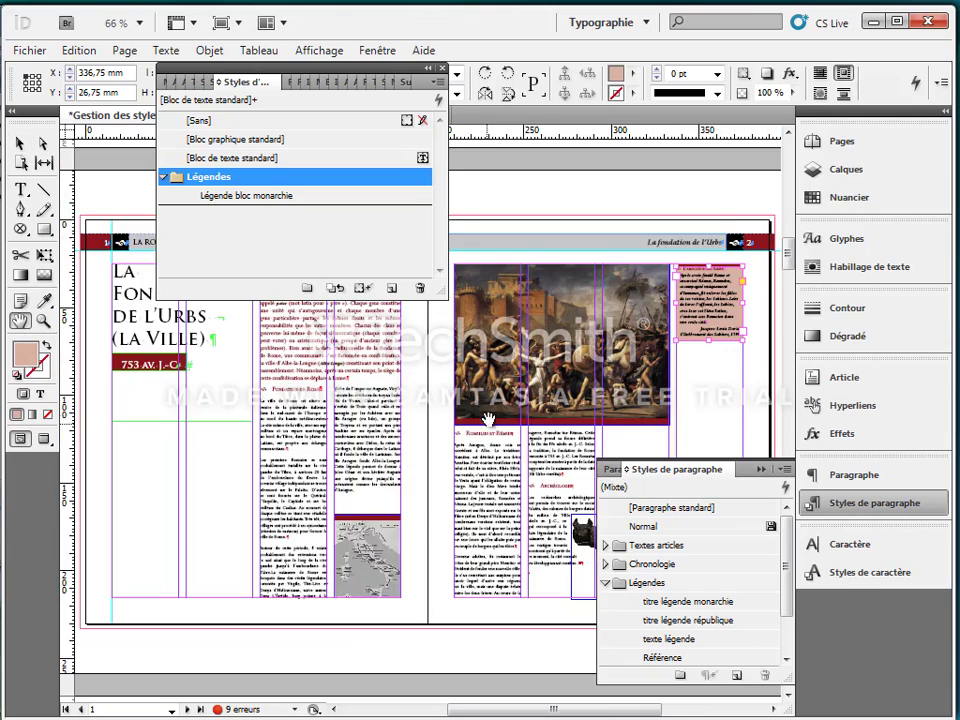
pyautogui.scroll(-10, 488, 418)
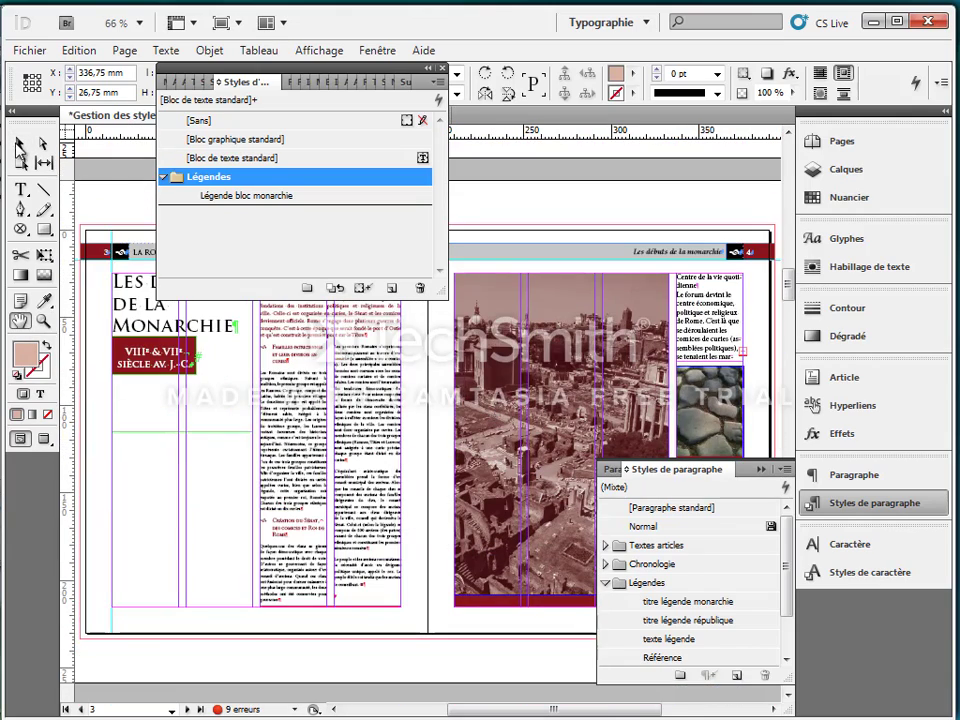
pyautogui.click(20, 147)
pyautogui.click(720, 305)
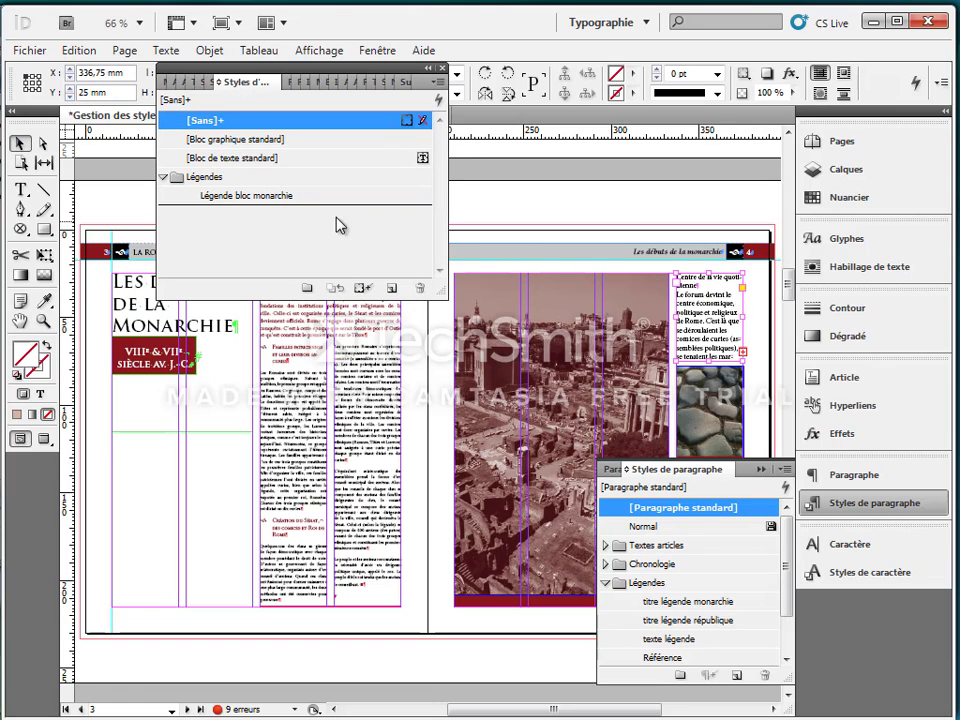
pyautogui.click(270, 206)
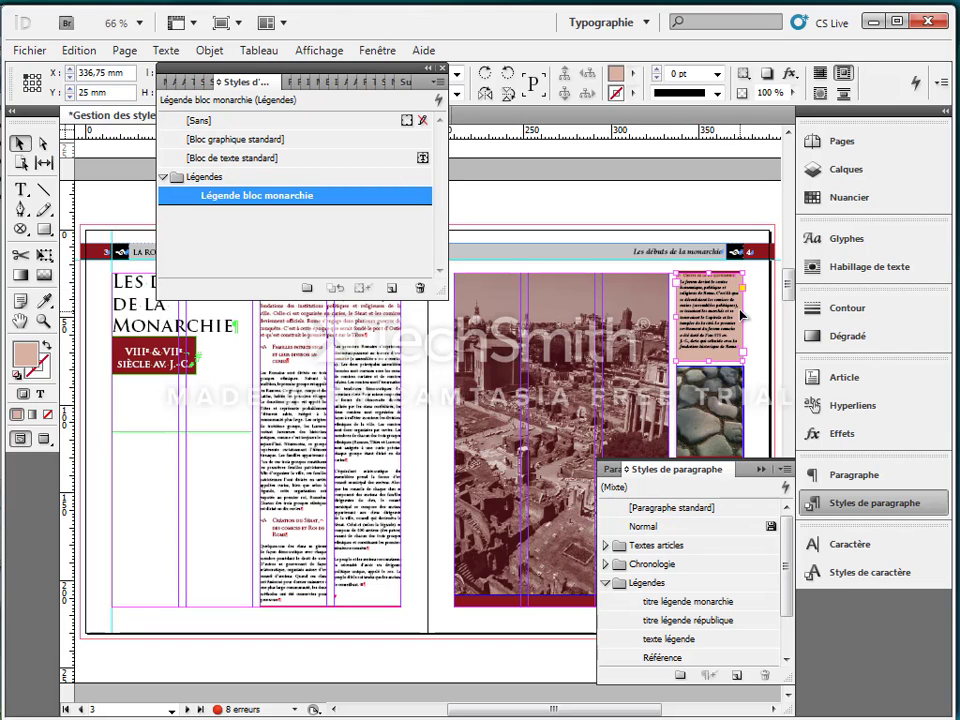
# Duplicate the Légende bloc monarchie object style within the Légendes group, with no frame selected
pyautogui.moveTo(790, 288); pyautogui.dragTo(788, 385)
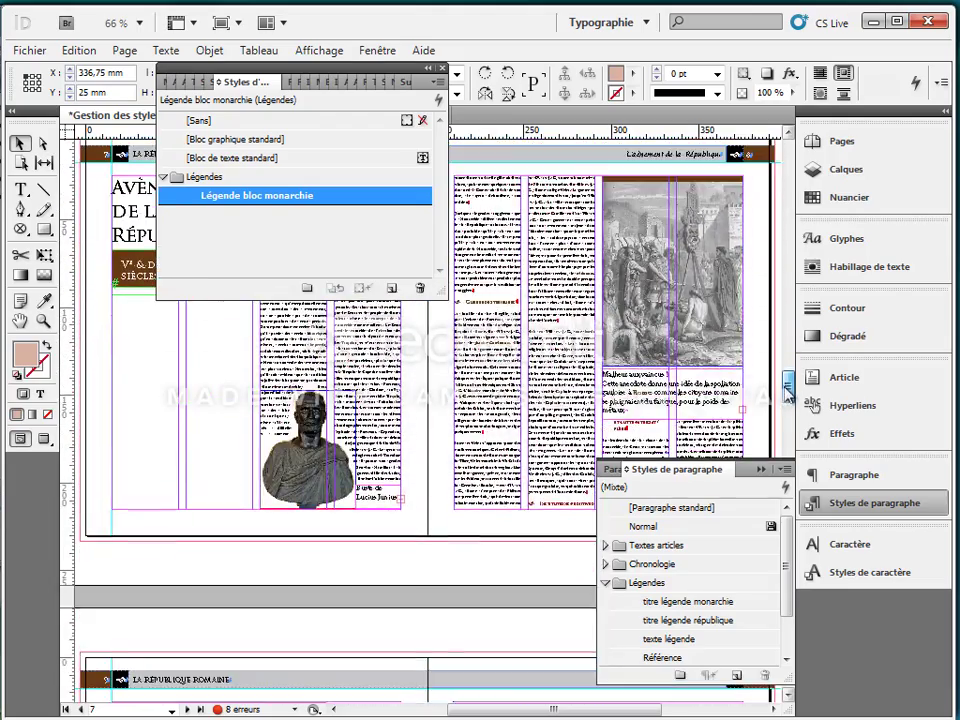
pyautogui.click(639, 405)
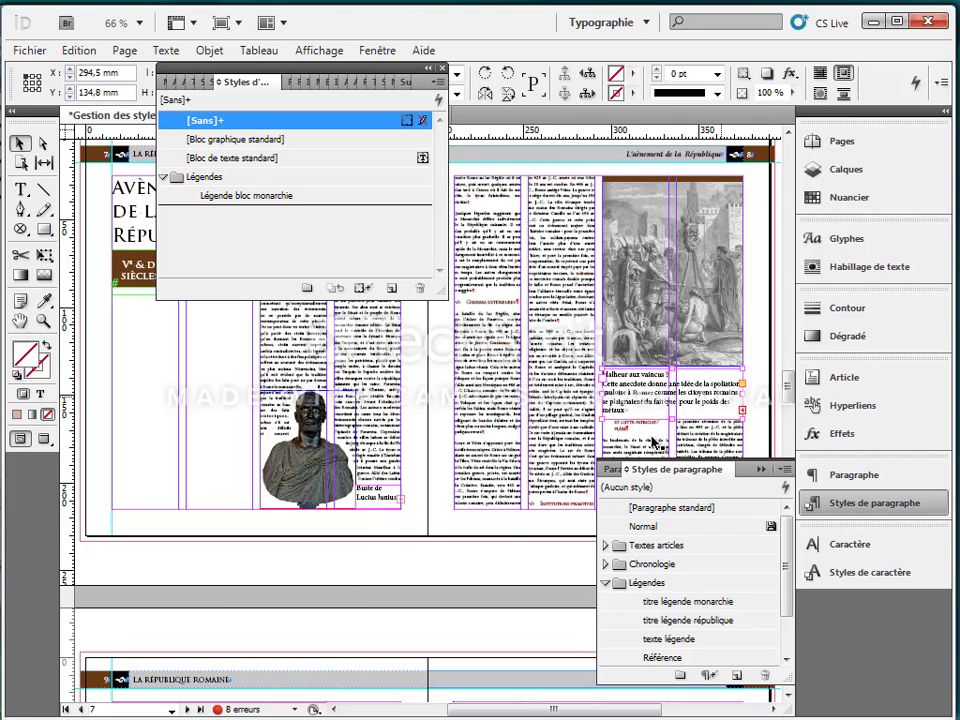
pyautogui.click(456, 634)
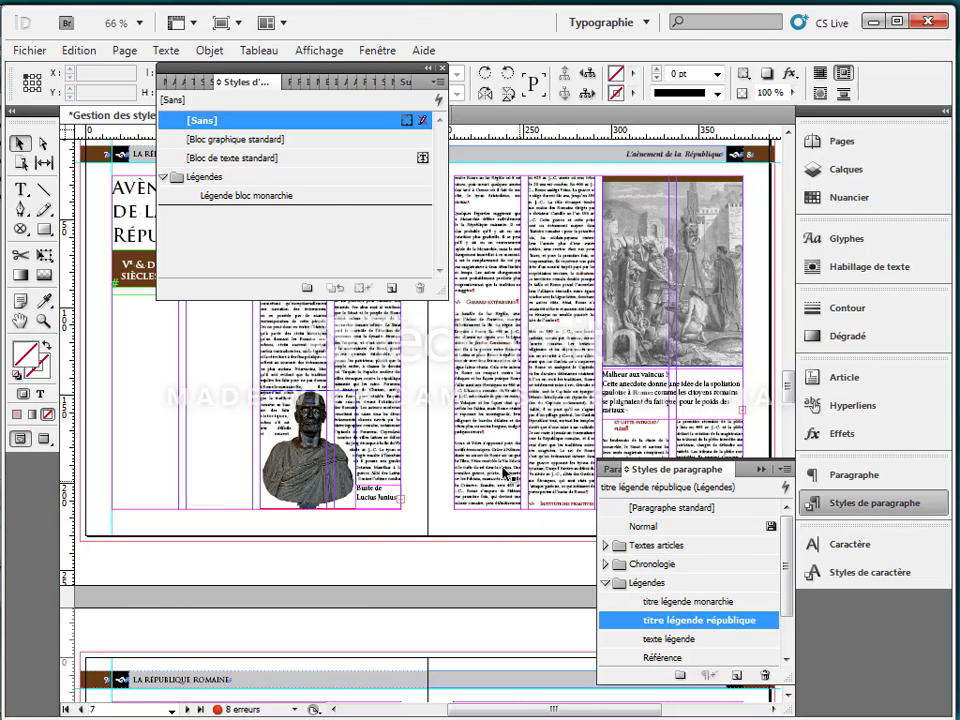
pyautogui.click(288, 198)
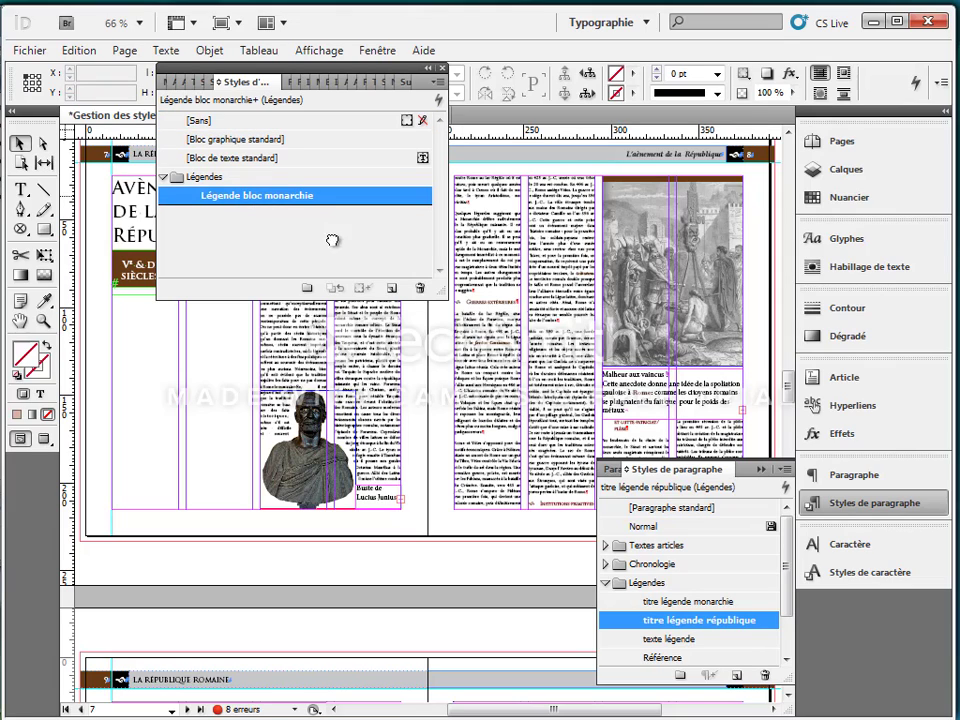
pyautogui.moveTo(379, 275)
pyautogui.mouseDown()
pyautogui.moveTo(268, 195)
pyautogui.moveTo(328, 223)
pyautogui.moveTo(392, 289)
pyautogui.mouseUp()
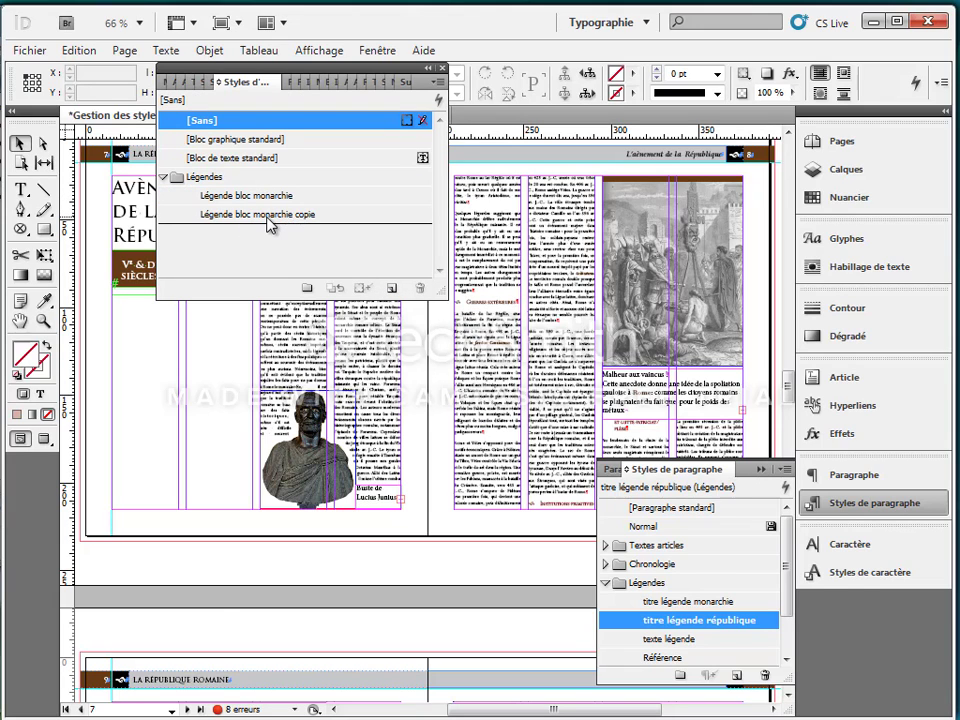
# Rename the duplicated object style "Légende bloc république"
pyautogui.doubleClick(268, 216)
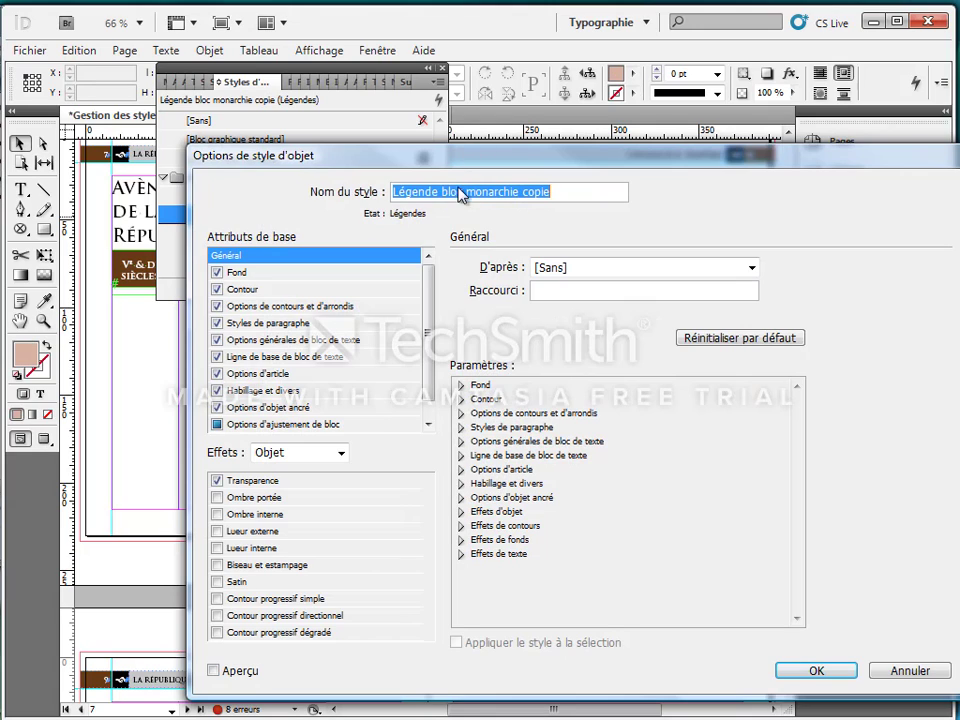
pyautogui.moveTo(466, 192); pyautogui.dragTo(535, 197)
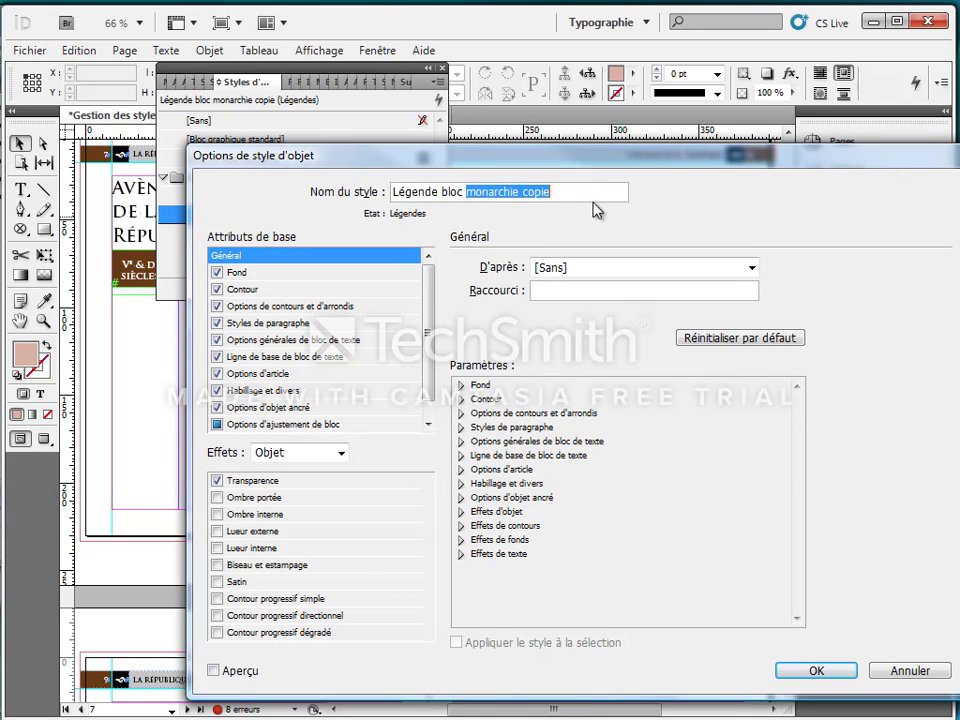
pyautogui.write('r')
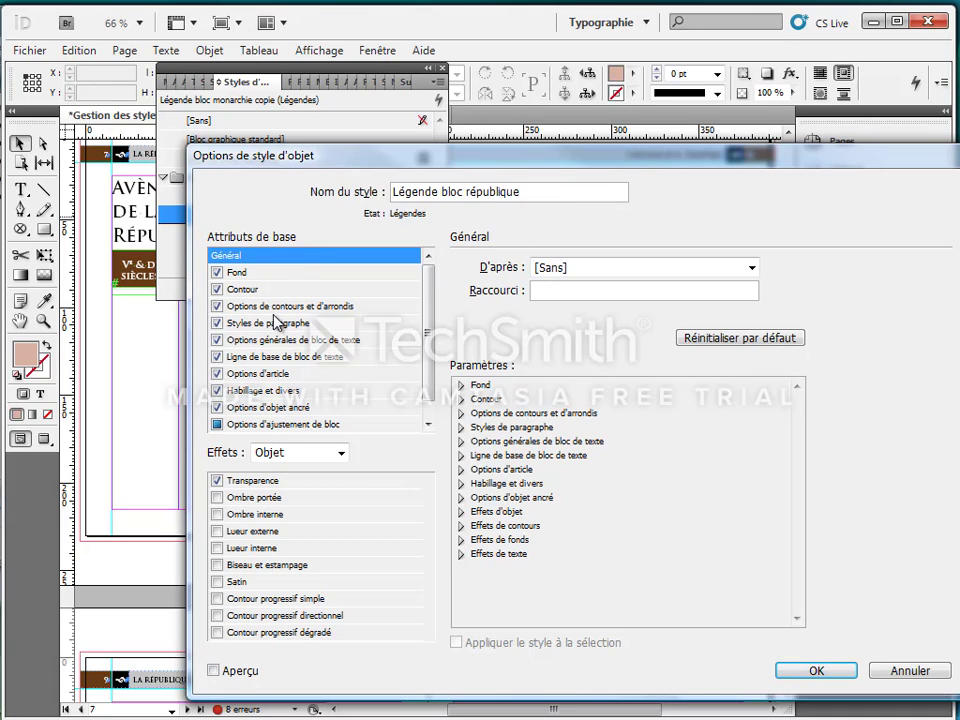
# Set the object style's paragraph style to titre légende république, keep applying the next style enabled, and save it
pyautogui.click(260, 324)
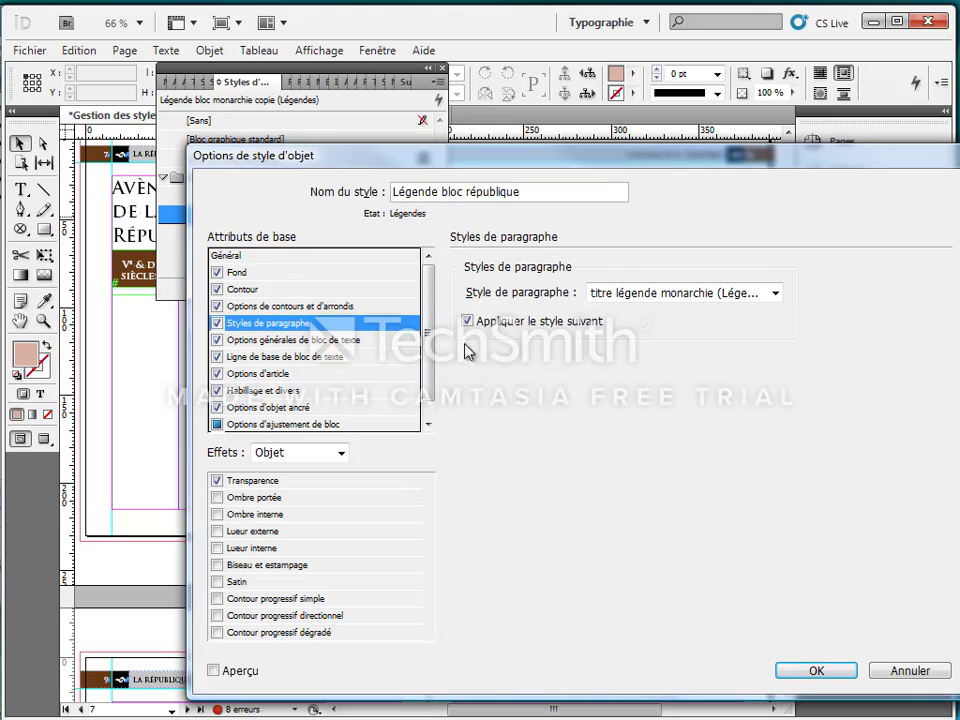
pyautogui.click(774, 293)
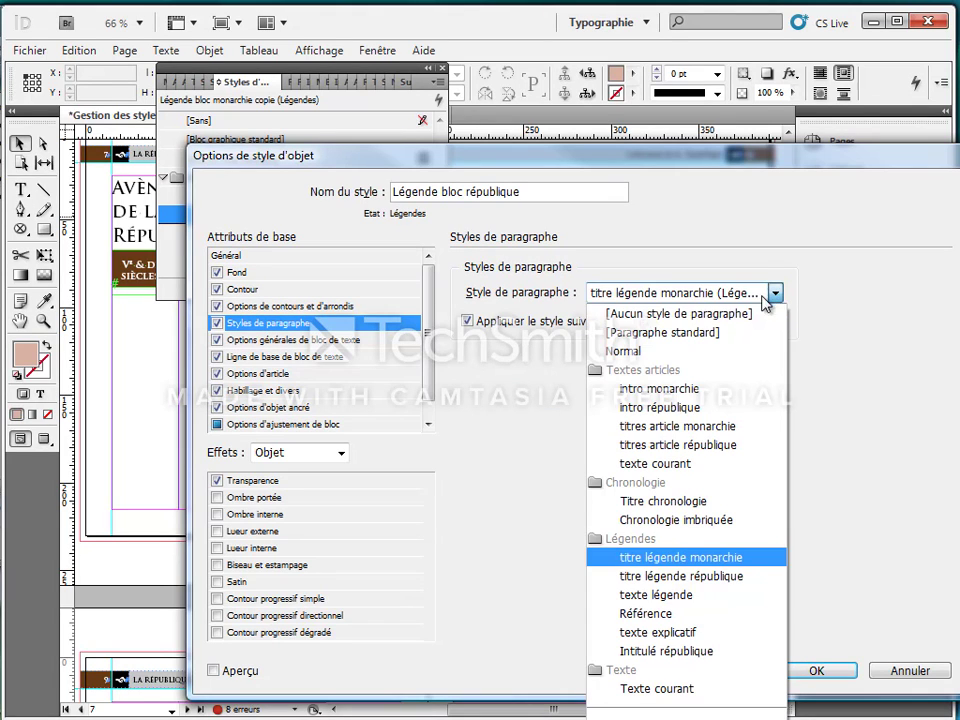
pyautogui.click(661, 577)
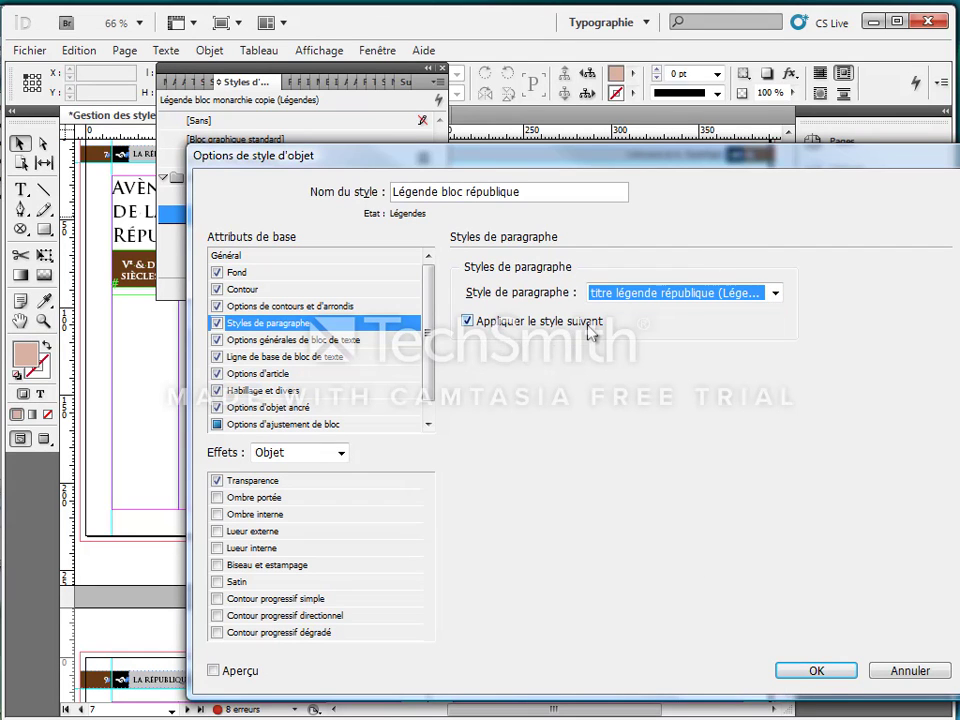
pyautogui.click(818, 671)
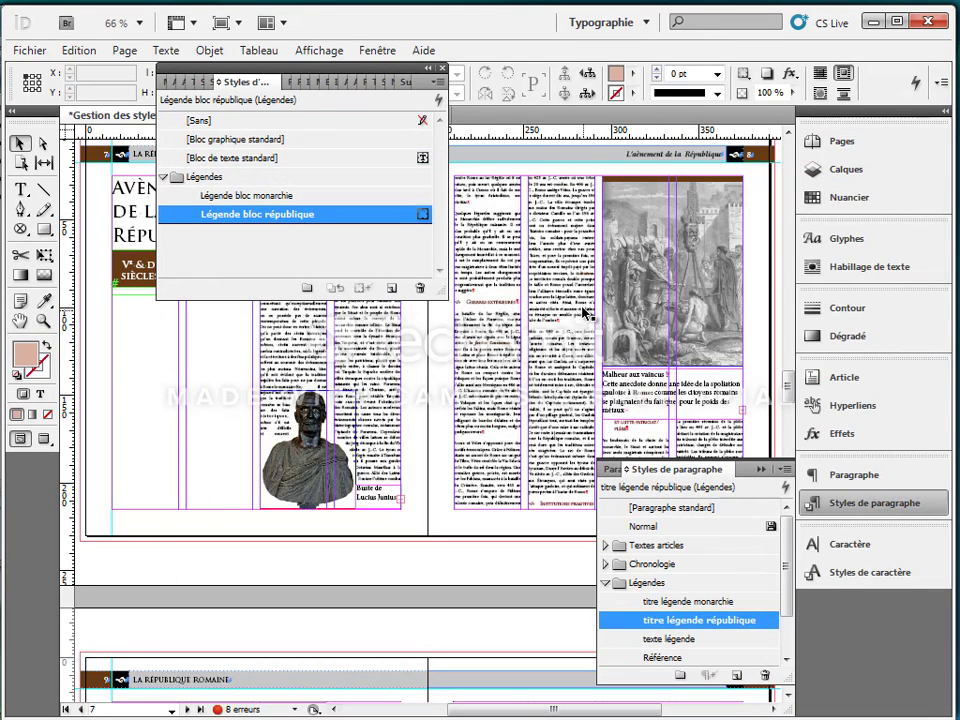
# Apply the Légende bloc république object style to the "Malheur aux vaincus" caption frame below the engraving on page 8, and inspect it up close
pyautogui.click(651, 391)
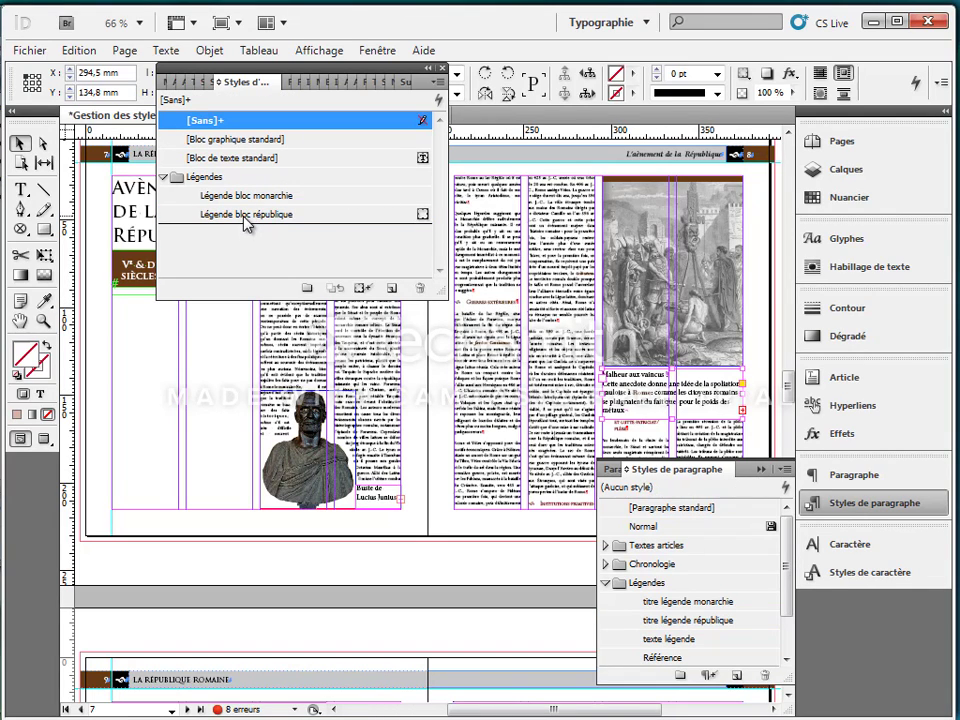
pyautogui.click(245, 216)
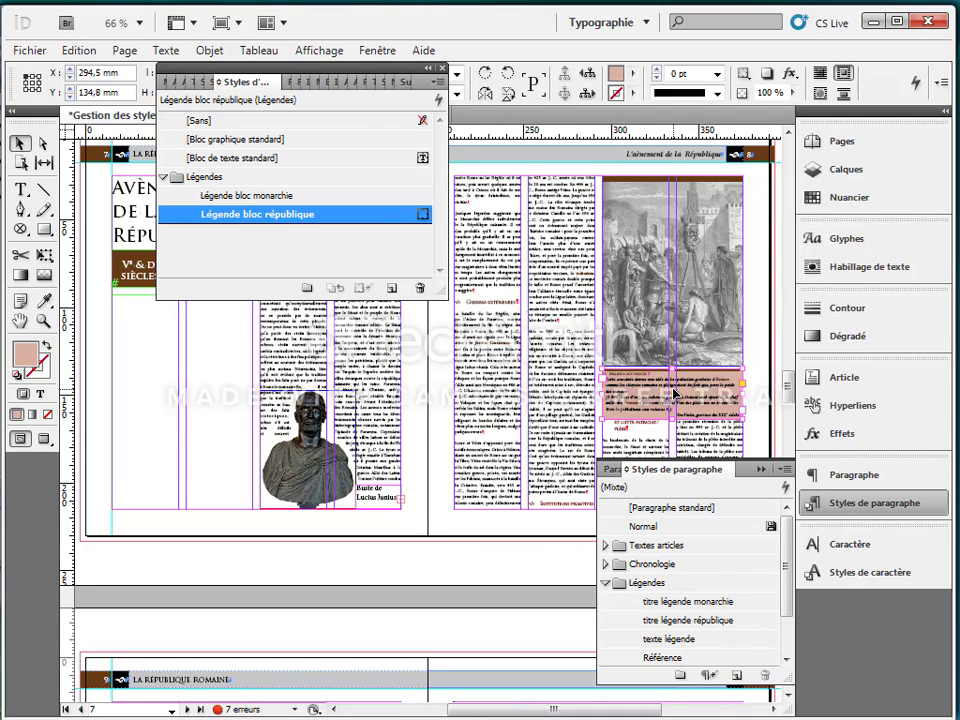
pyautogui.hotkey('ctrl', '=')
pyautogui.hotkey('ctrl', '=')
pyautogui.hotkey('ctrl', '=')
pyautogui.hotkey('ctrl', '=')
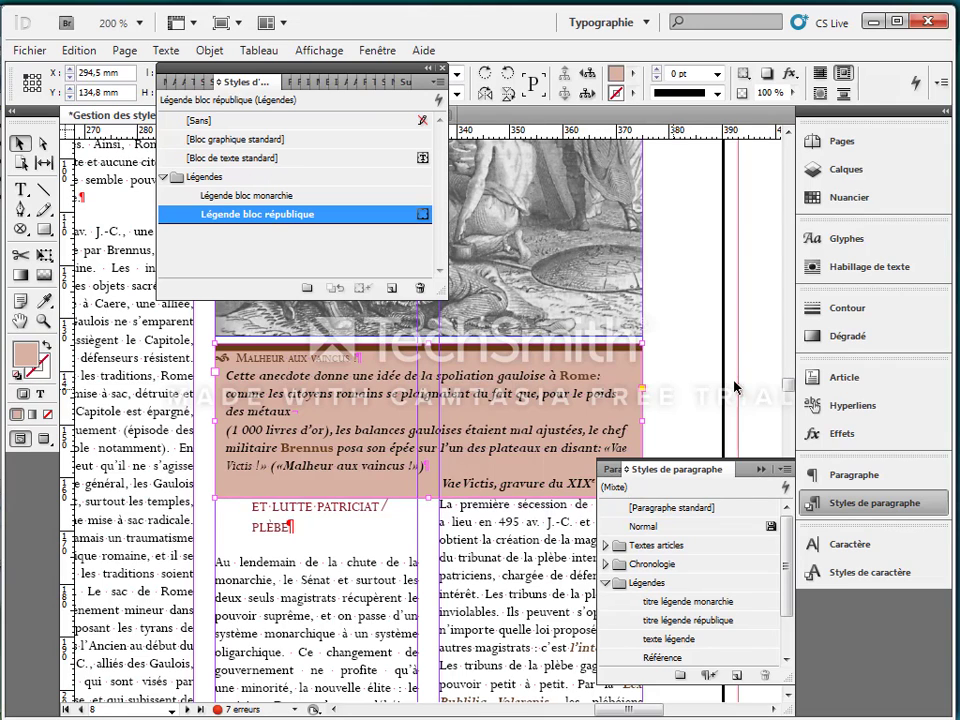
# Apply the Légende bloc république object style to the unformatted caption frame beside the statue on page 10
pyautogui.click(787, 425)
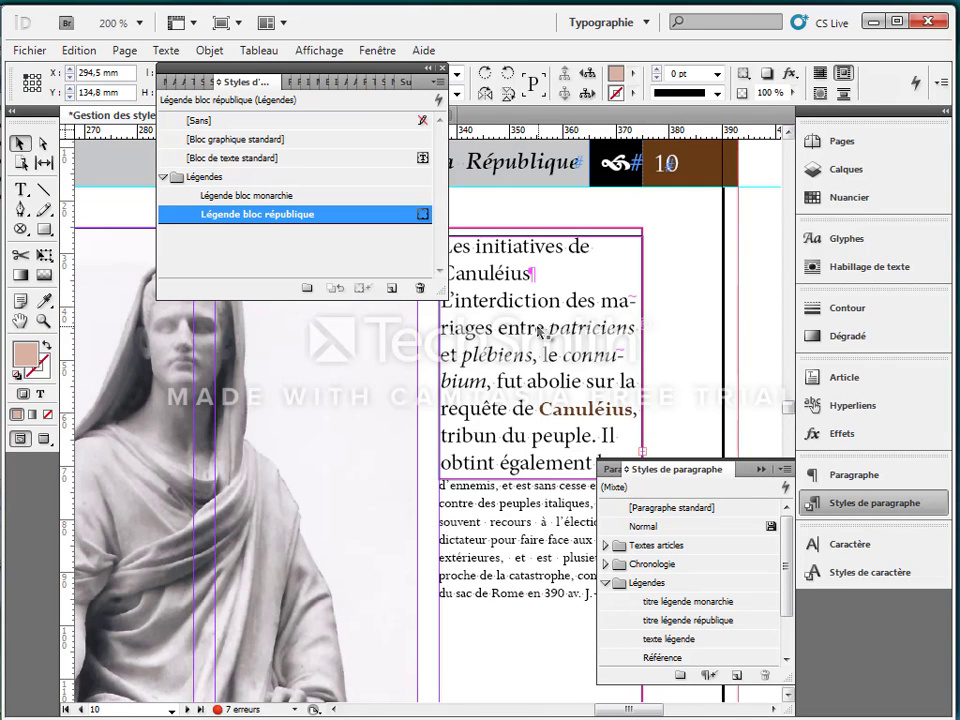
pyautogui.click(445, 250)
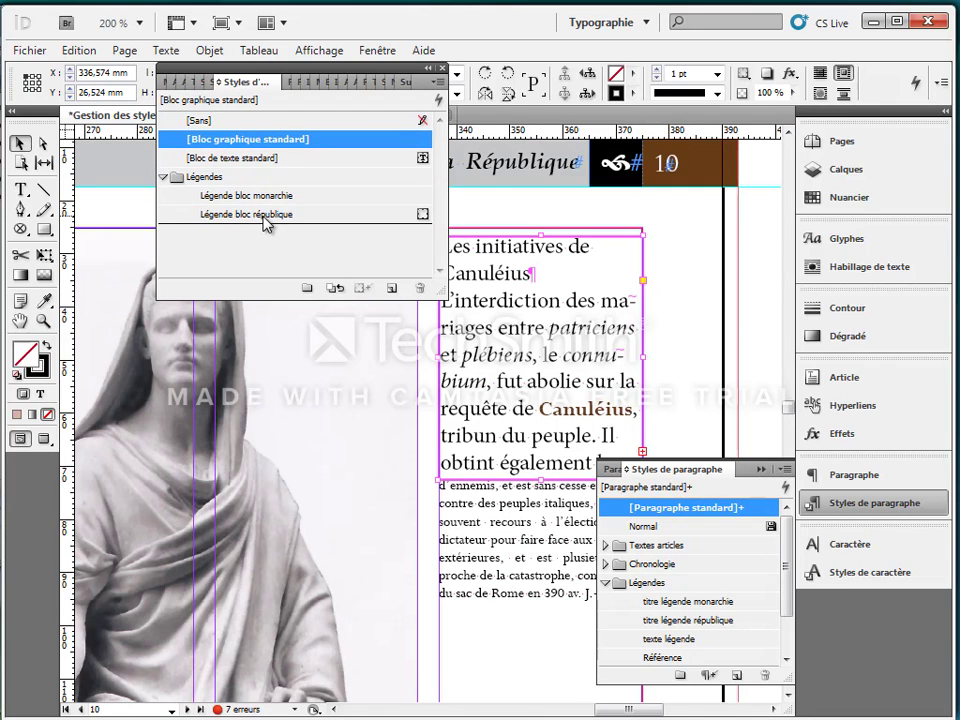
pyautogui.click(264, 218)
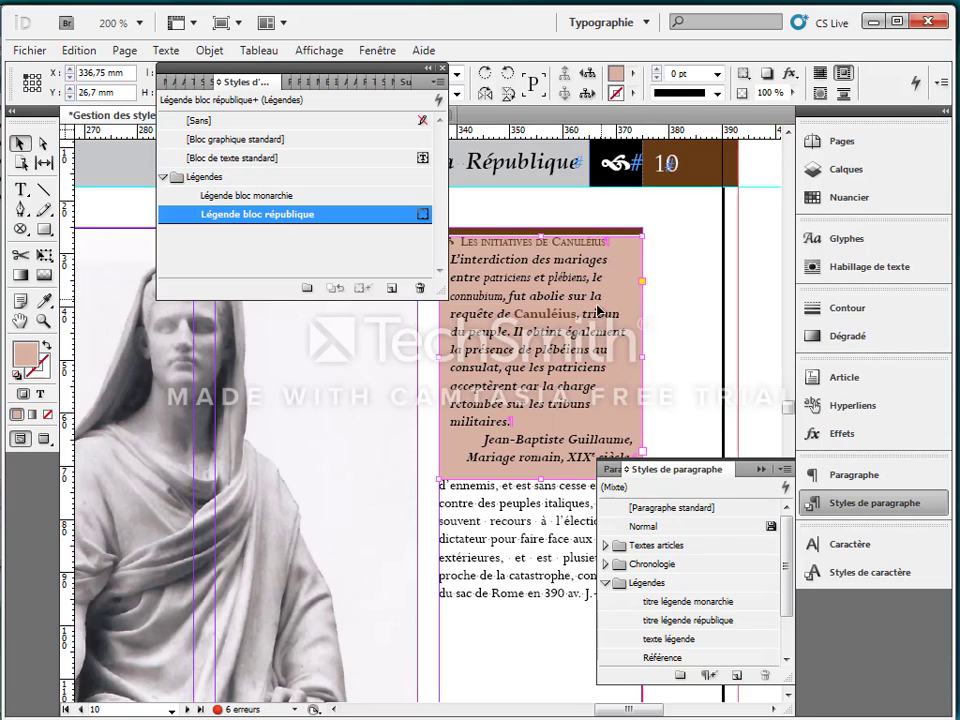